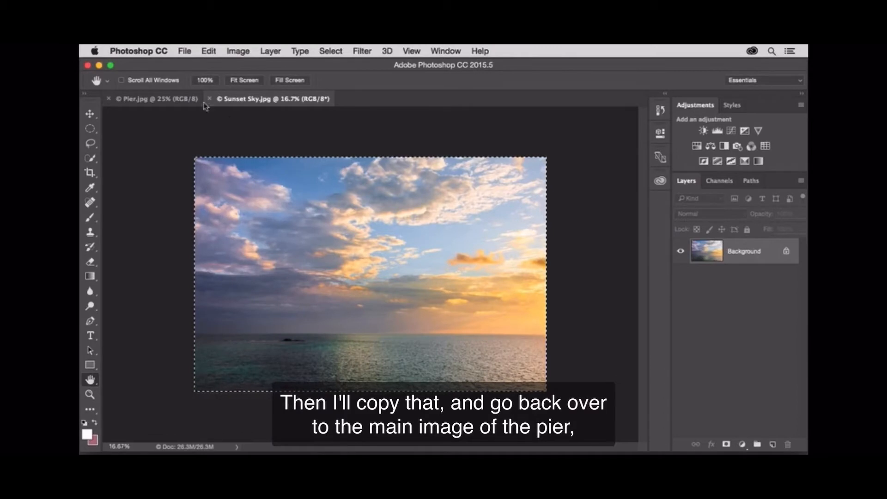
Step: Paste the copied sunset sky into Pier.jpg as a new layer and rename the layer Sunset Sky
click(184, 99)
click(209, 51)
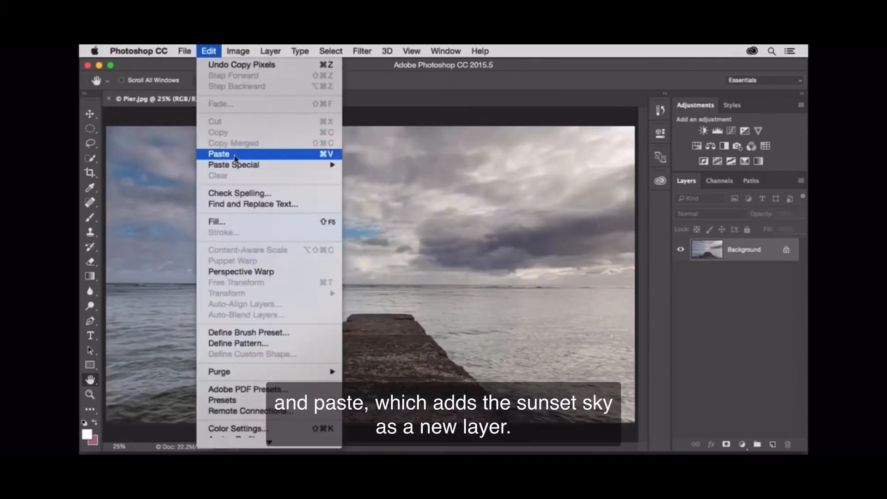
click(236, 154)
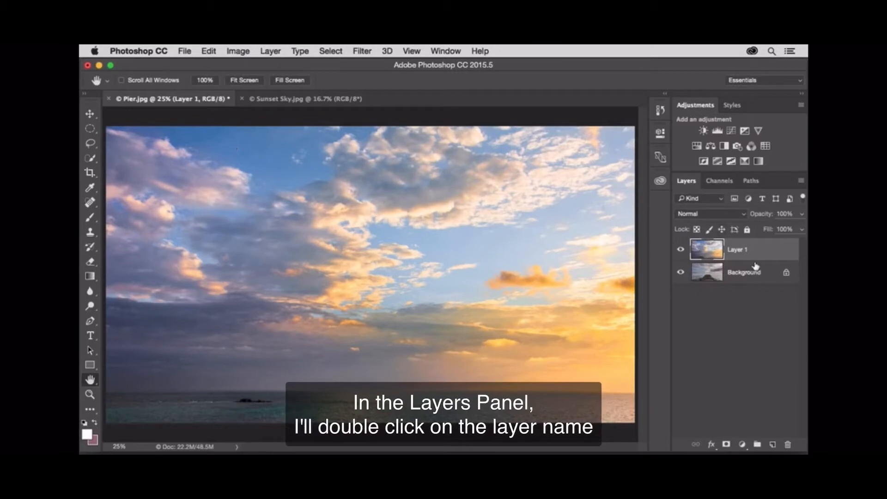
double_click(738, 250)
text(Sunset Sky)
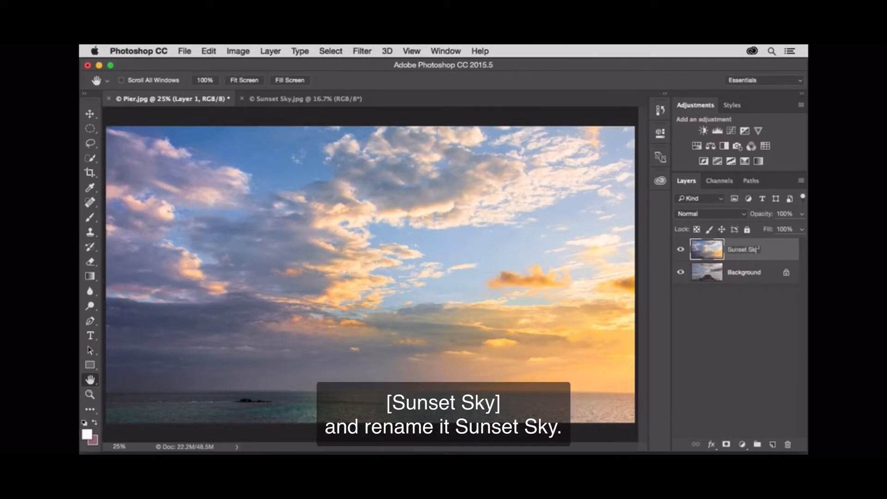
key(Return)
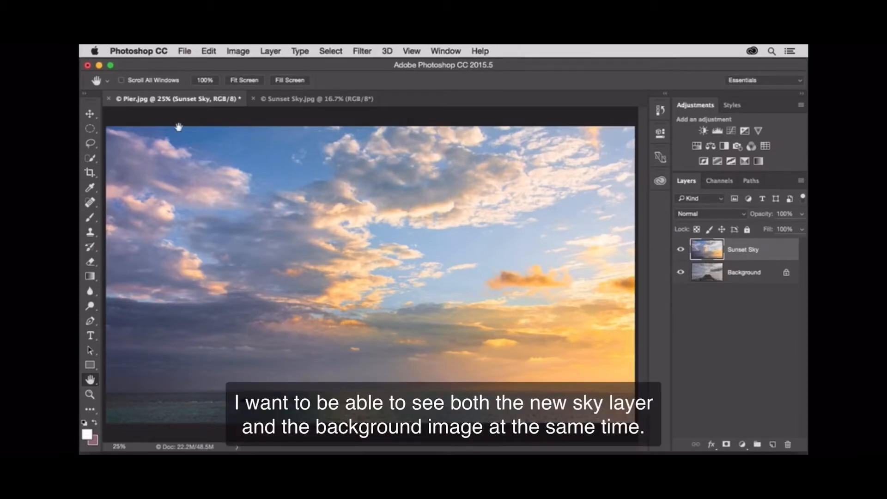
Step: Lower the Sunset Sky layer's opacity to 52% and move it up until its horizon sits just below the pier image's horizon
click(90, 114)
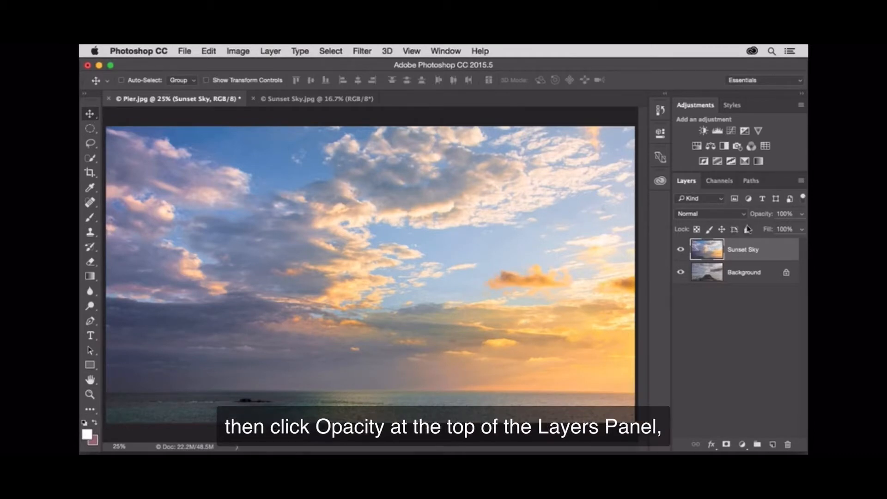
click(802, 214)
drag(802, 227, 775, 230)
click(770, 248)
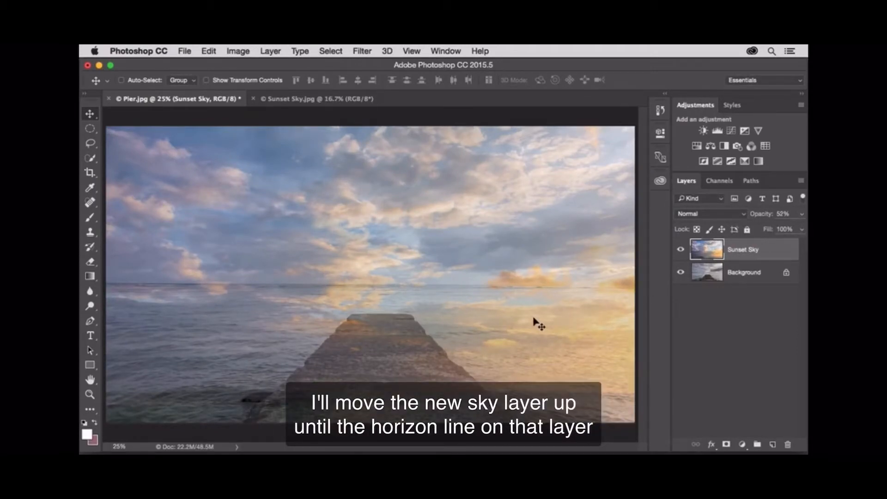
drag(534, 323, 535, 227)
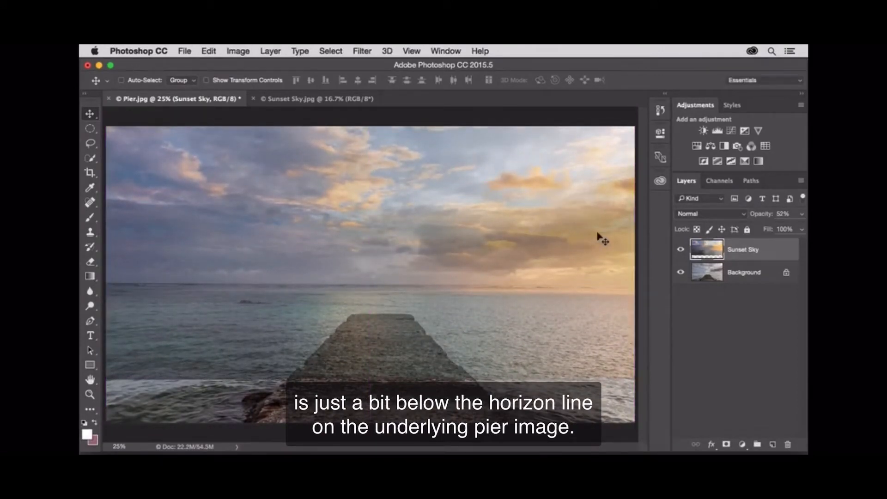
Step: Set the Sunset Sky layer's opacity to 100%
click(802, 215)
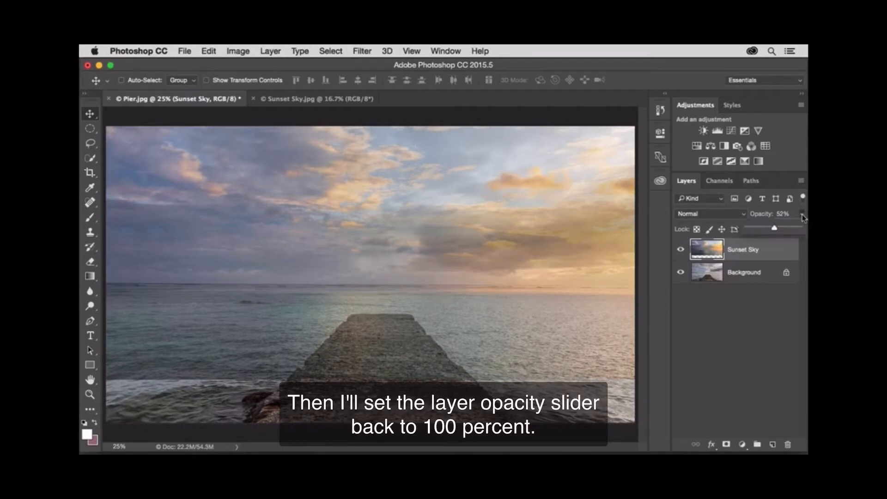
drag(775, 229, 799, 228)
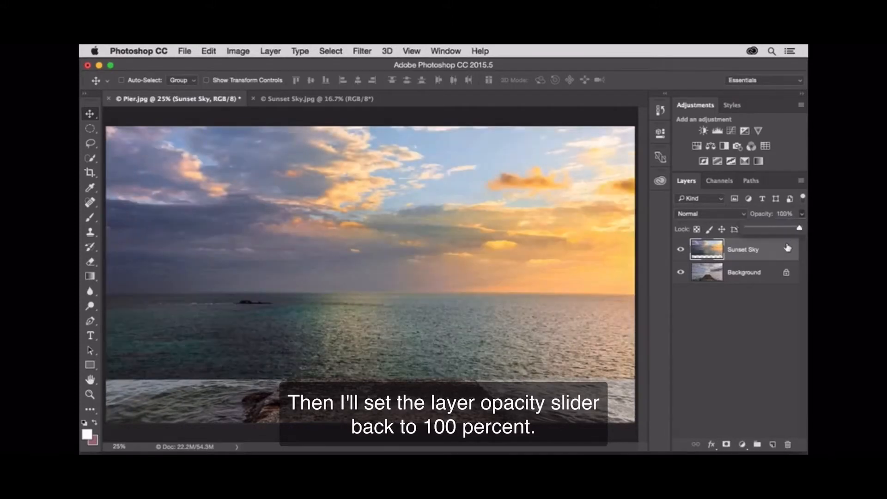
click(788, 247)
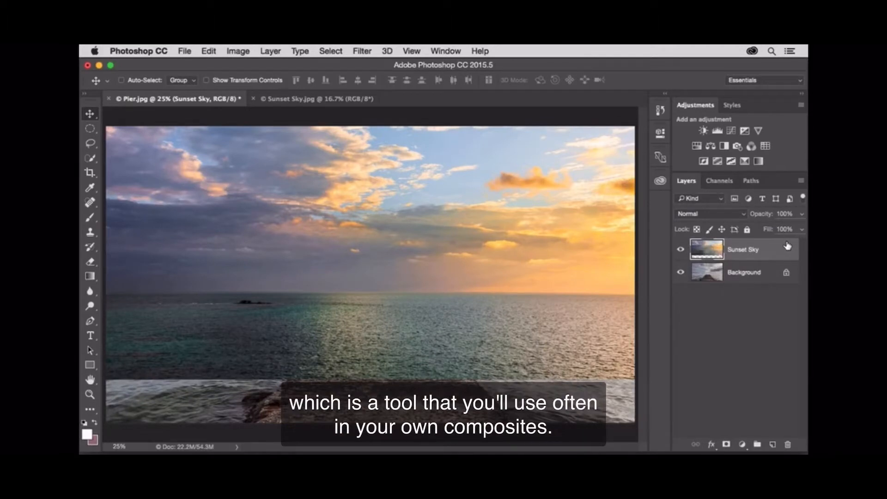
Step: Add a layer mask to the Sunset Sky layer and draw a short upward Black, White gradient on it at the horizon
click(727, 444)
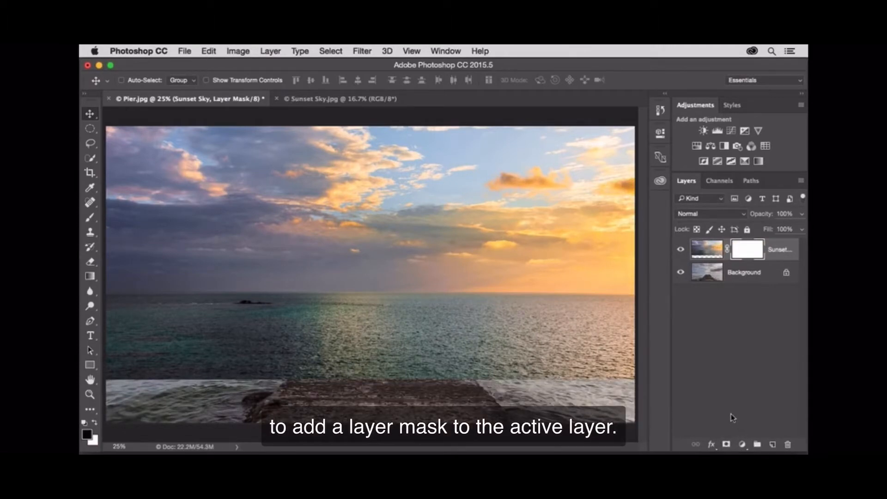
click(90, 277)
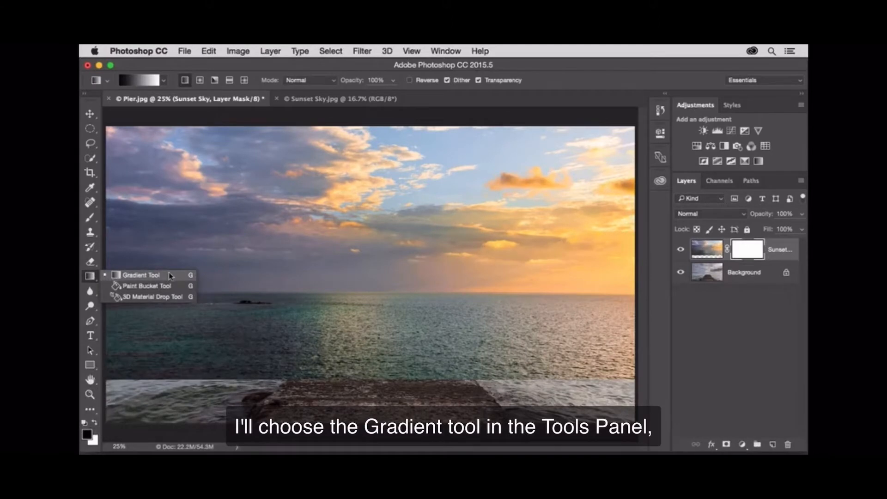
click(171, 276)
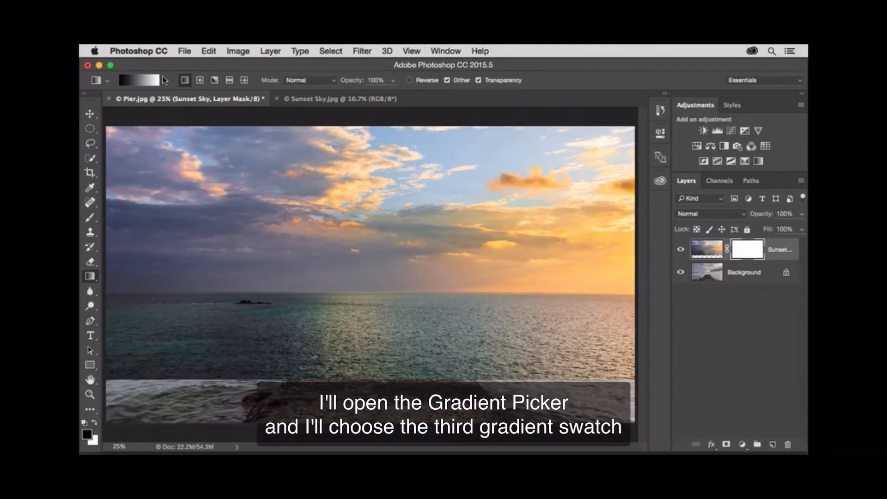
click(164, 80)
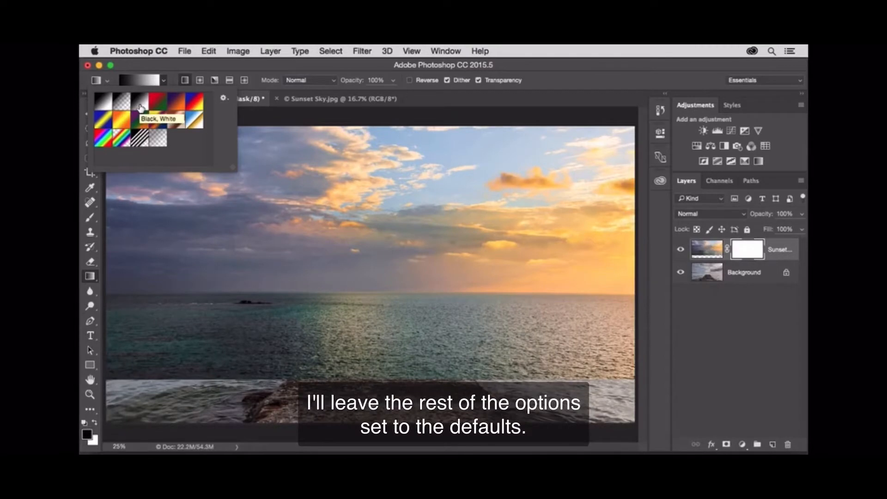
click(168, 68)
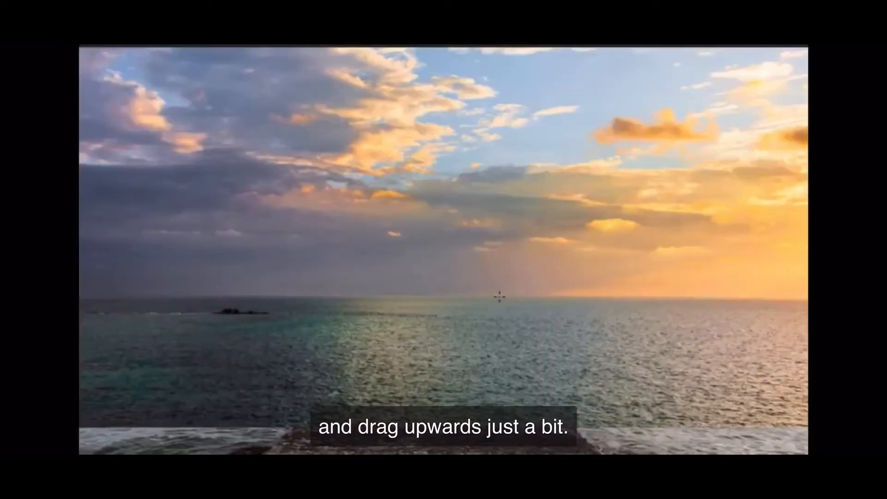
drag(500, 296, 499, 283)
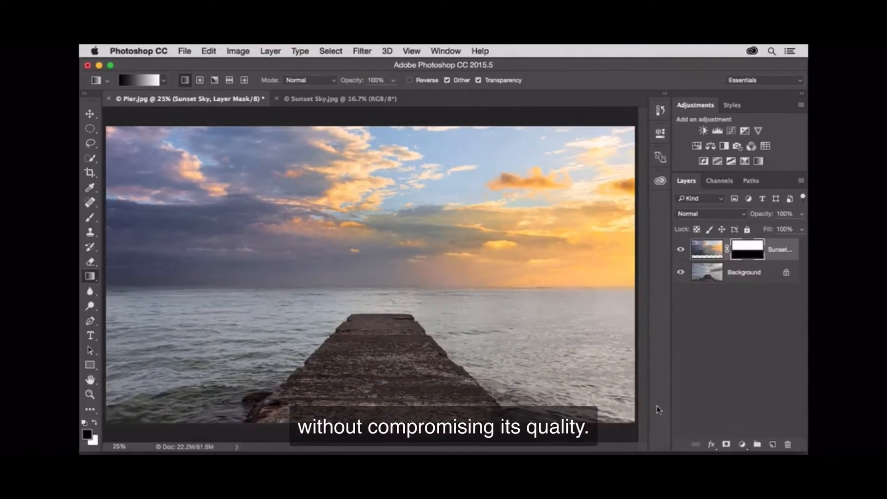
Step: Place North.jpg from the Port of Call Source Files folder as an embedded image
click(185, 51)
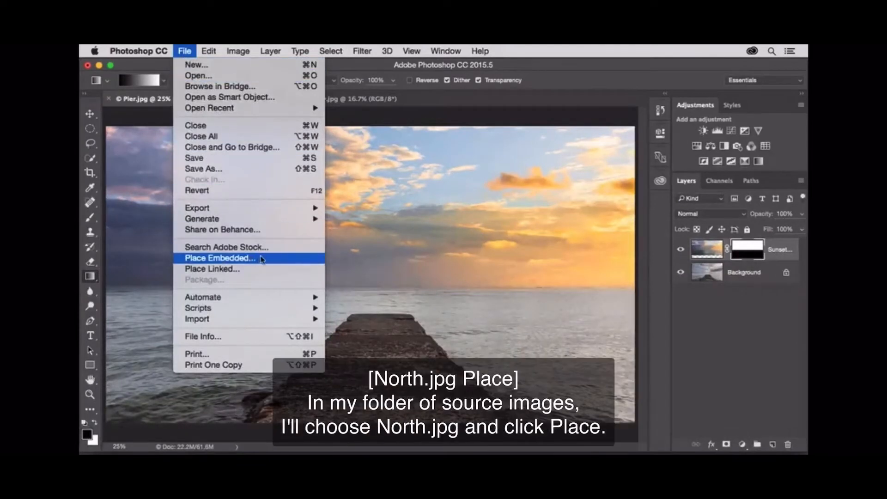
click(271, 260)
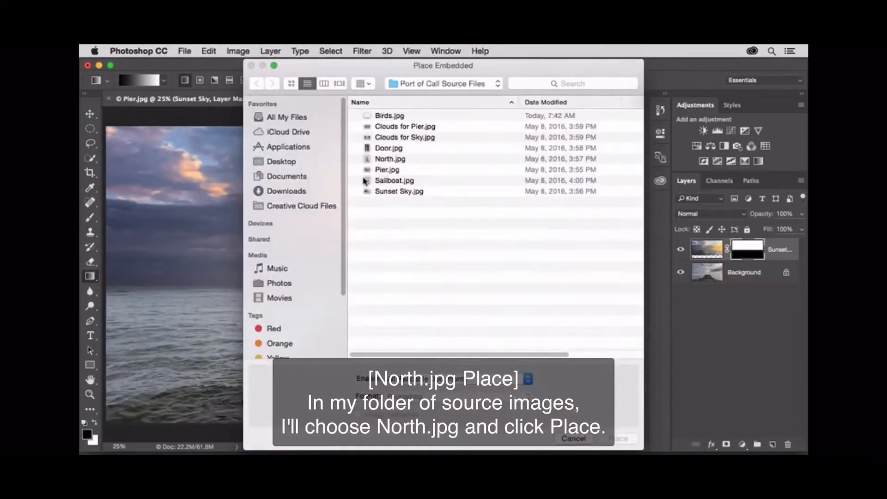
click(382, 160)
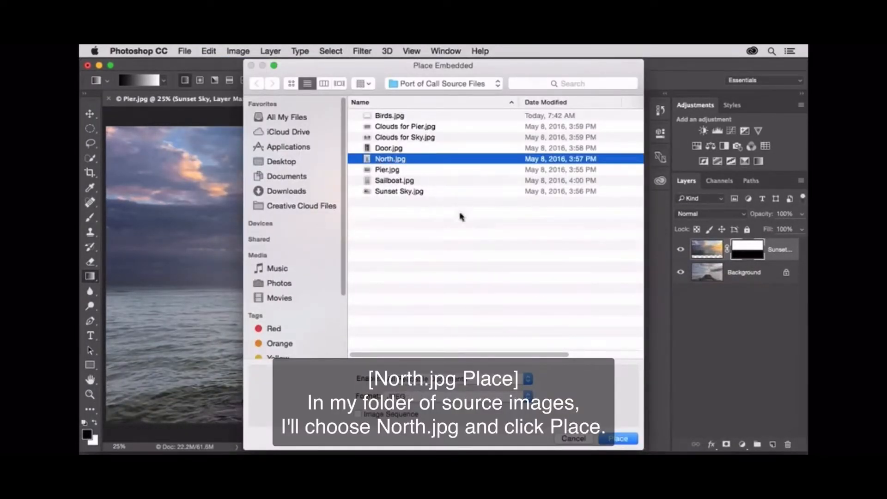
click(622, 438)
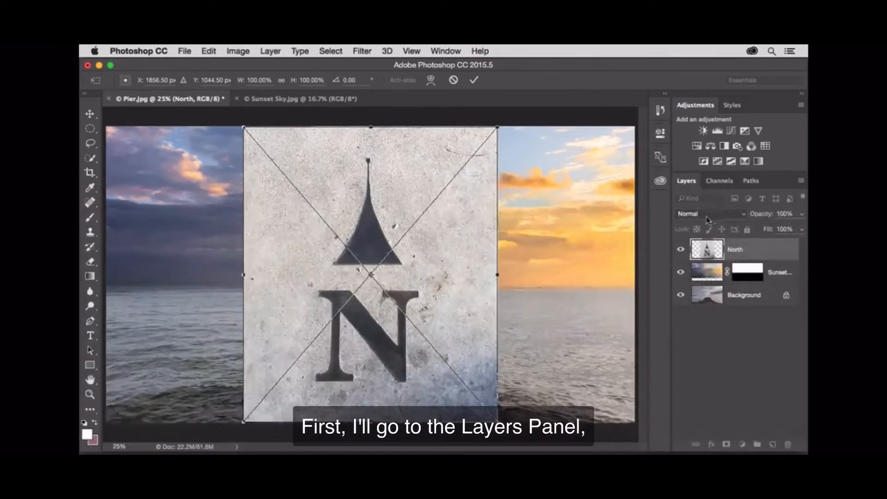
Step: Set the North layer's blending mode to Overlay, then scale it to about 39% and position it over the pier
click(742, 215)
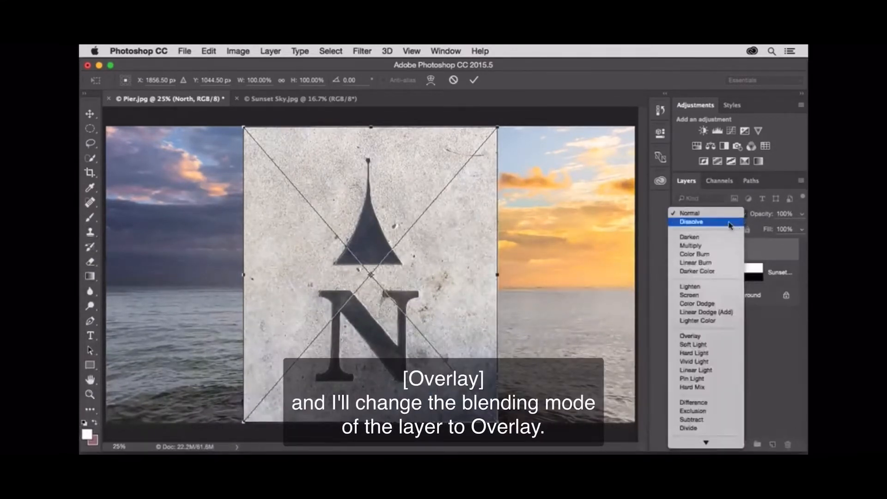
click(712, 337)
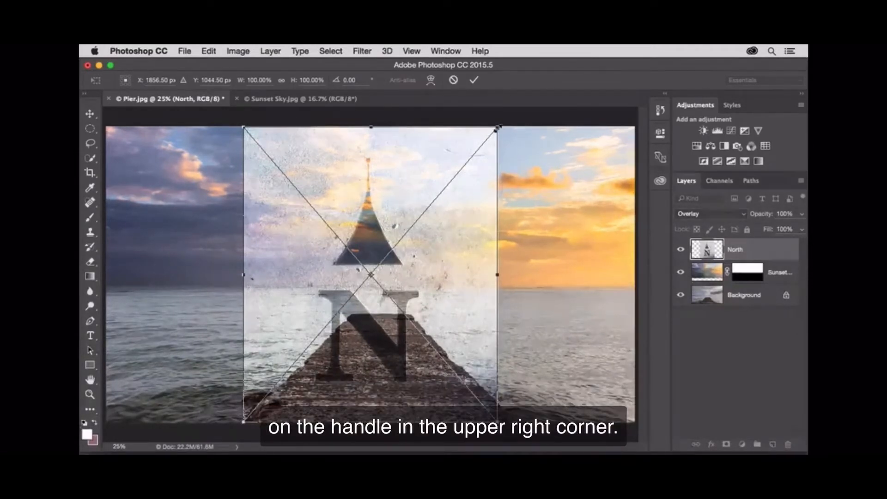
drag(498, 126, 412, 337)
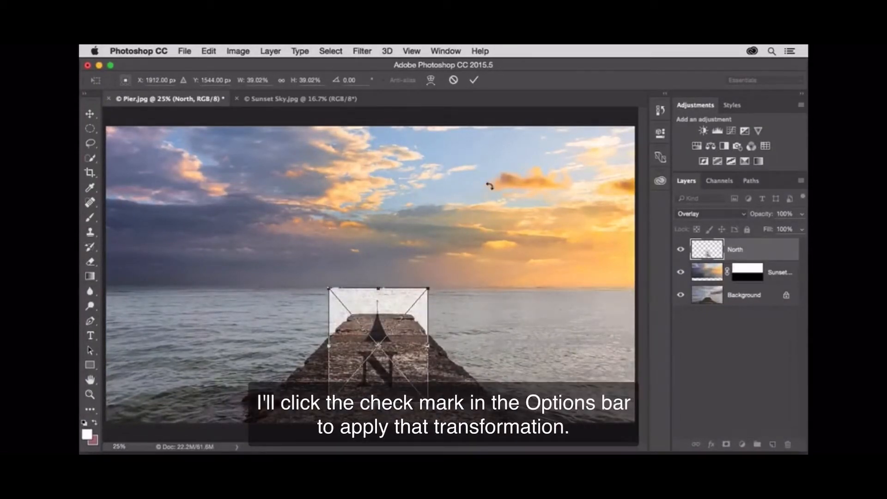
click(474, 81)
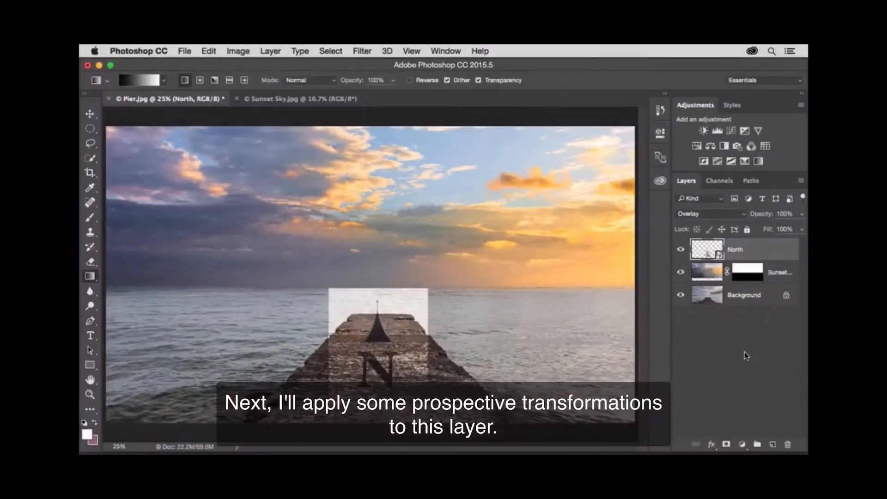
Step: Distort the North layer by its corners to match the pier's perspective, narrow at the far end and wide toward the viewer
click(209, 52)
mouse_move(281, 296)
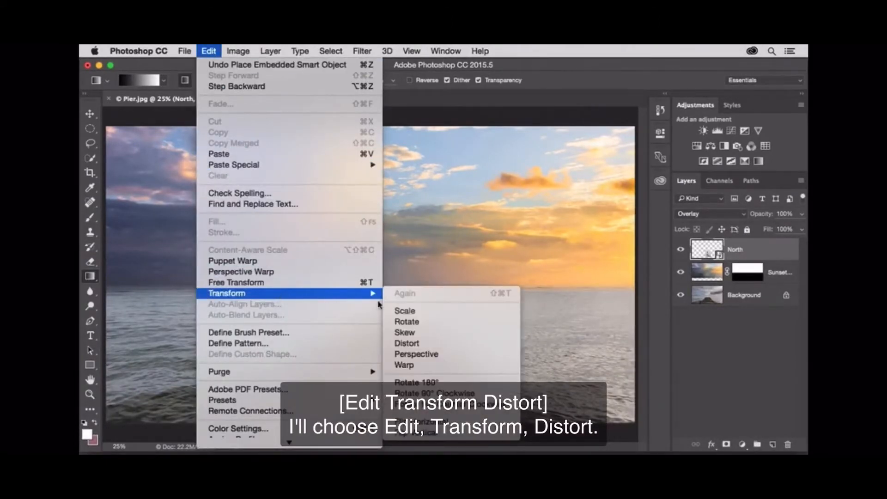
click(448, 346)
drag(429, 293, 416, 315)
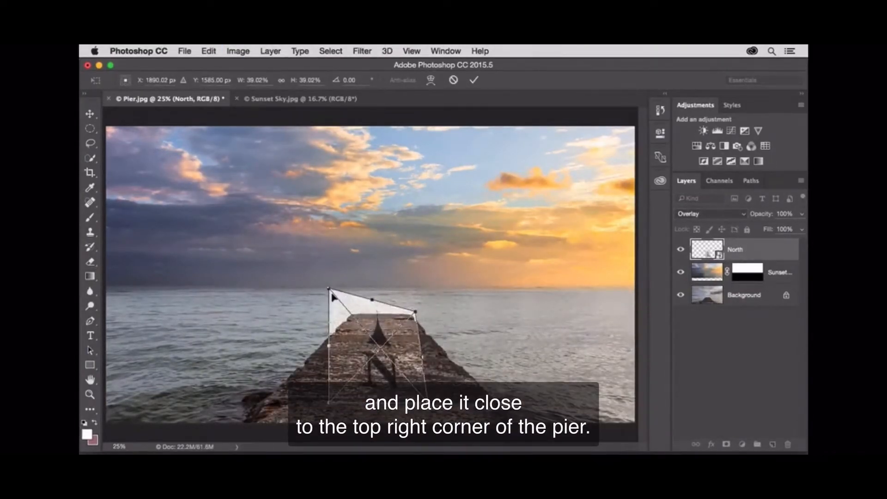
drag(329, 290, 346, 315)
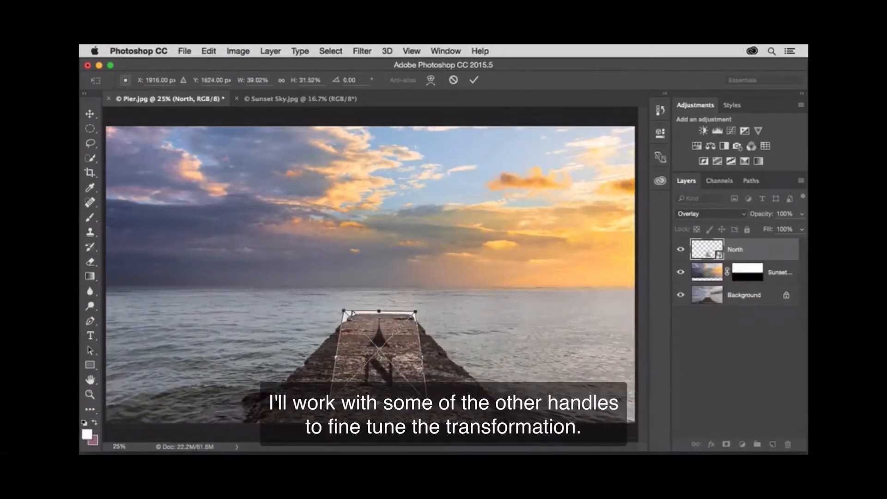
drag(426, 392, 484, 391)
drag(331, 392, 280, 391)
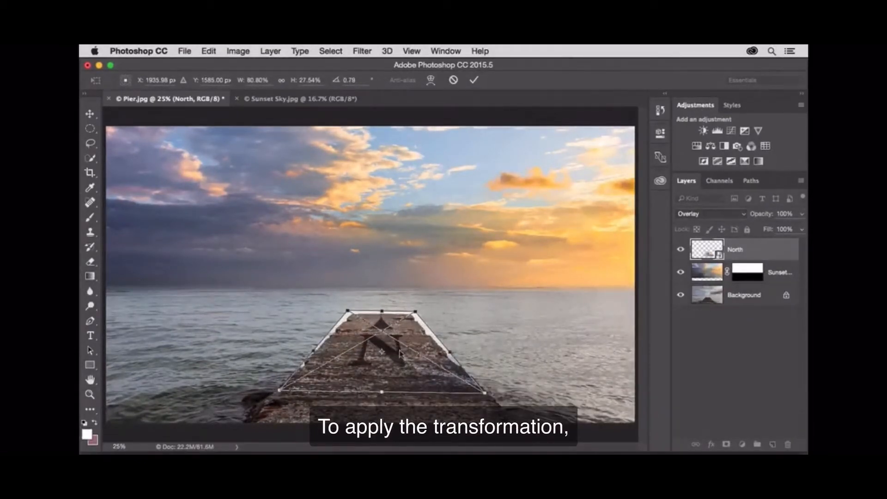
drag(451, 354, 446, 353)
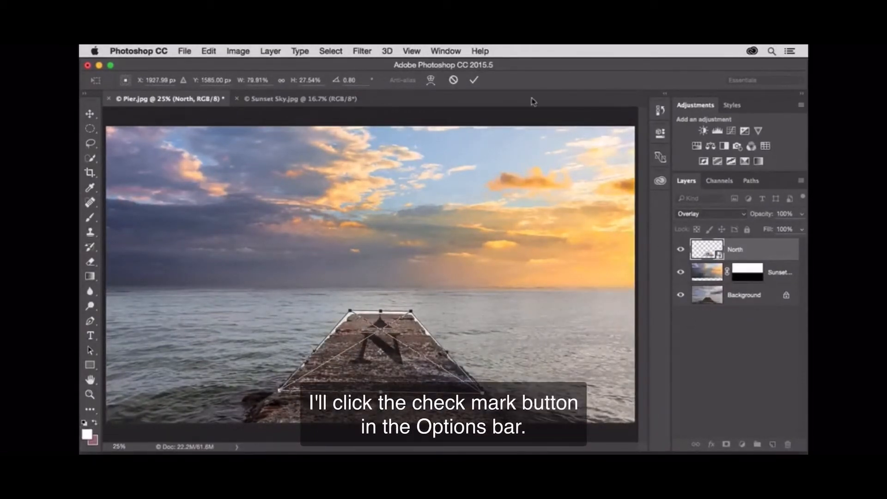
click(475, 81)
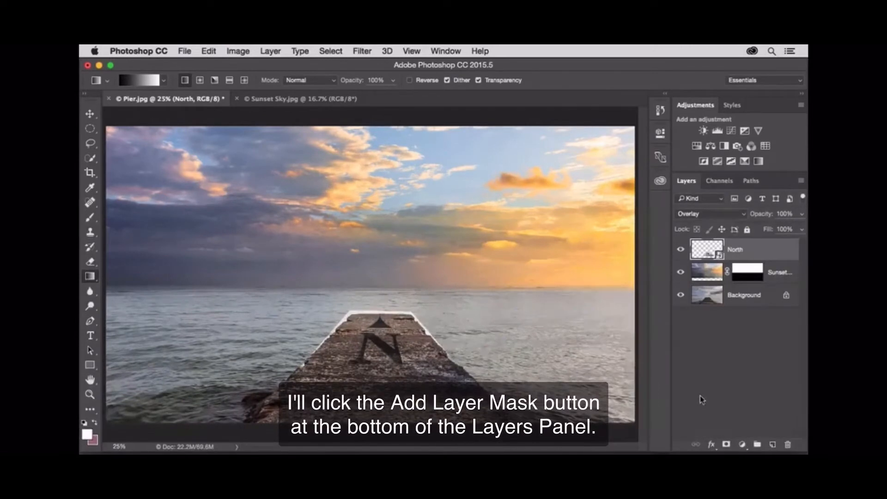
Step: Add a layer mask to the North layer and paint black with the Brush tool over its bright edges around the pier
click(729, 445)
click(92, 219)
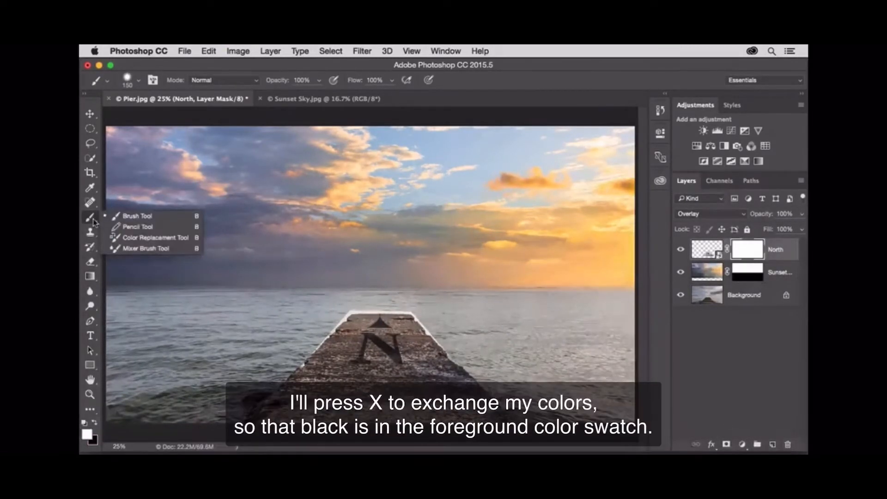
click(117, 216)
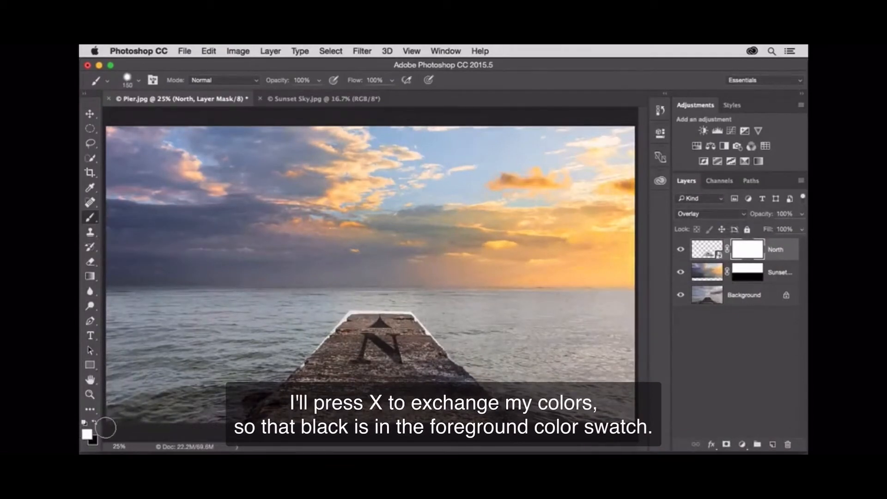
key(x)
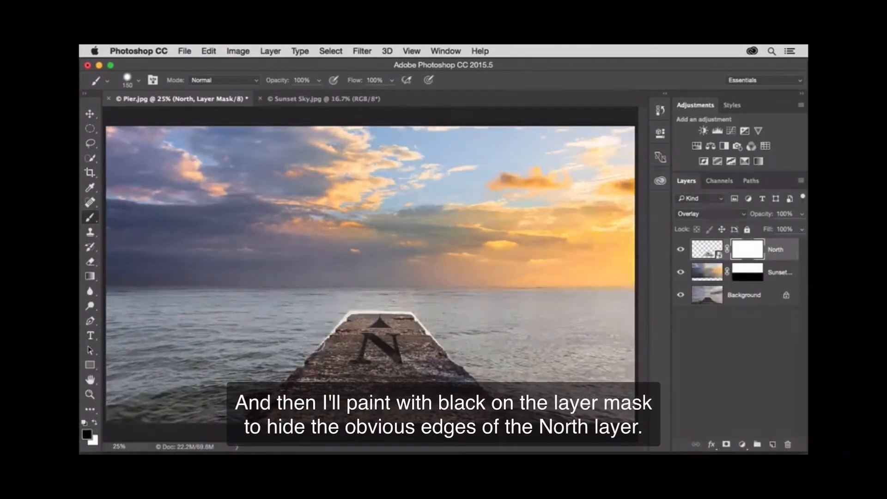
mouse_move(349, 309)
mouse_down()
mouse_move(390, 302)
mouse_move(426, 318)
mouse_move(438, 338)
mouse_up()
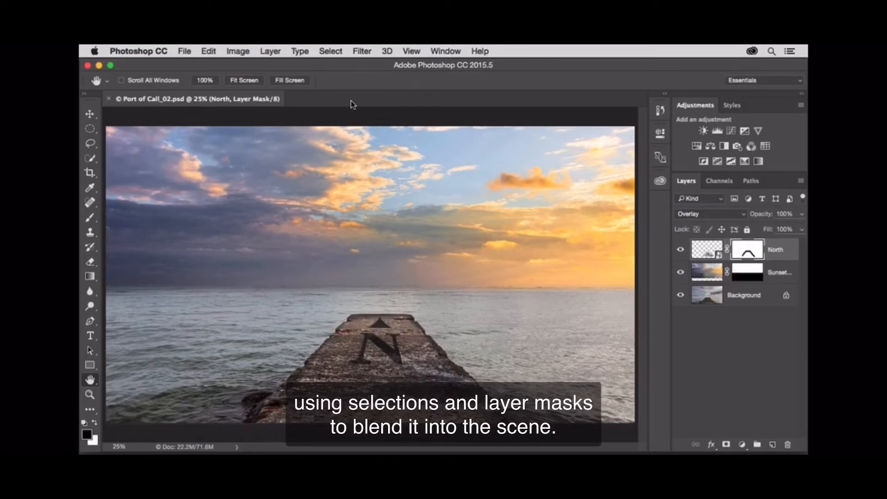
Step: Place Door.jpg from the Port of Call Source Files folder as an embedded image
click(184, 51)
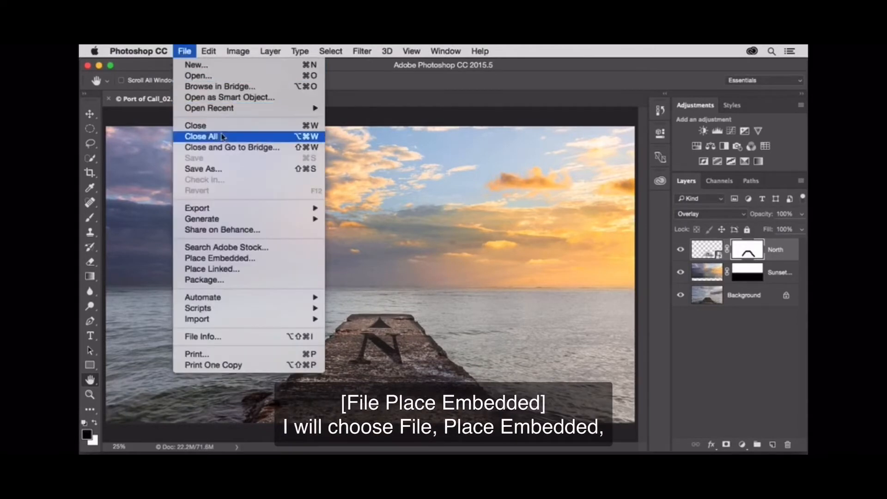
click(263, 259)
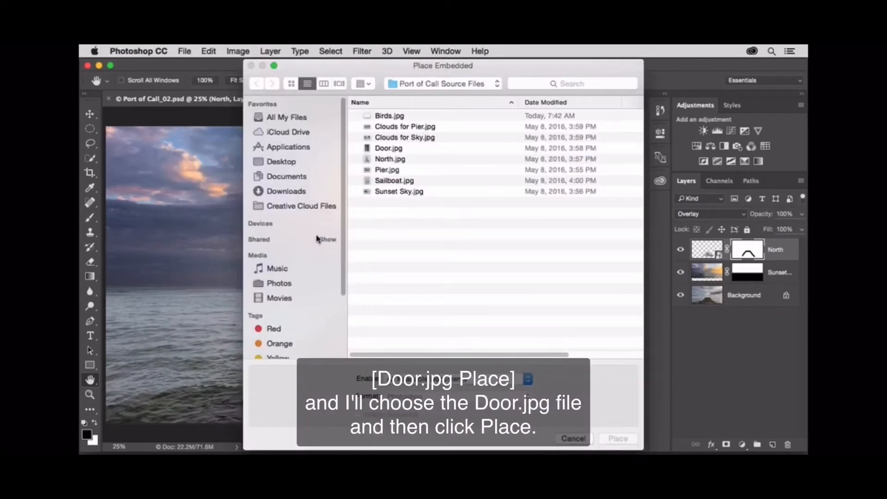
click(389, 148)
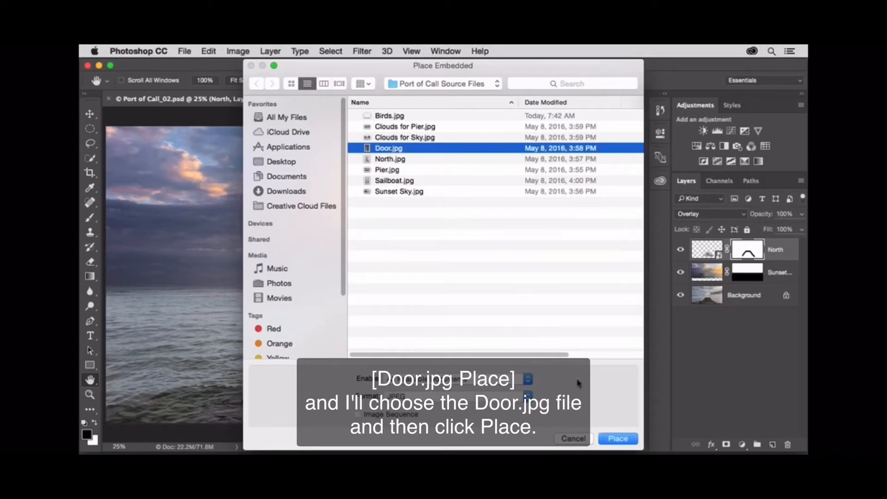
click(619, 439)
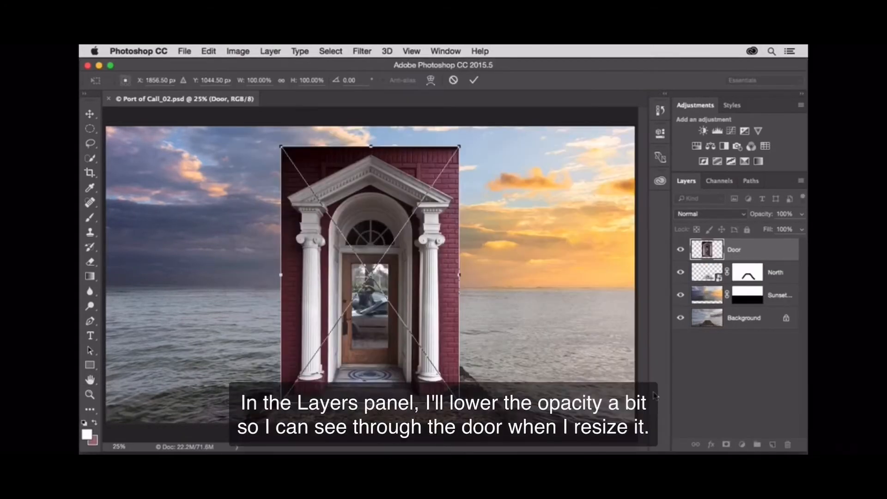
Step: Lower the Door layer's opacity to 50% and scale it proportionally to about 90%
click(802, 216)
drag(784, 229, 774, 230)
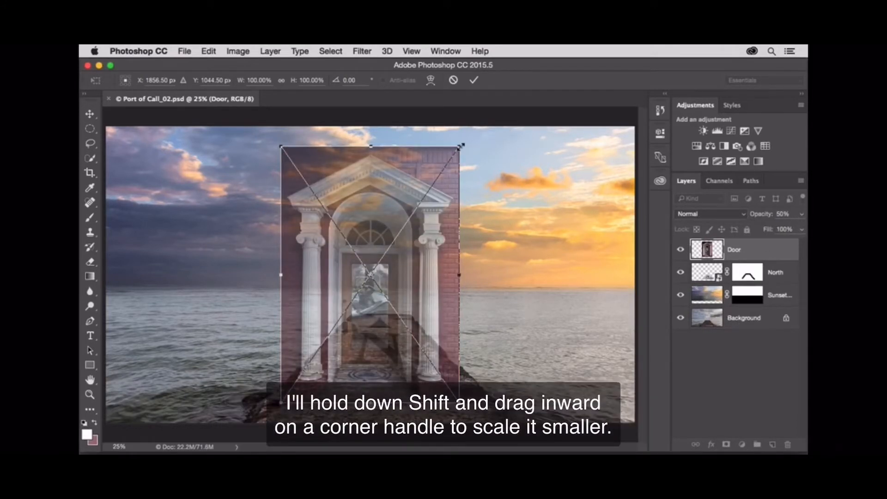
drag(462, 146, 442, 172)
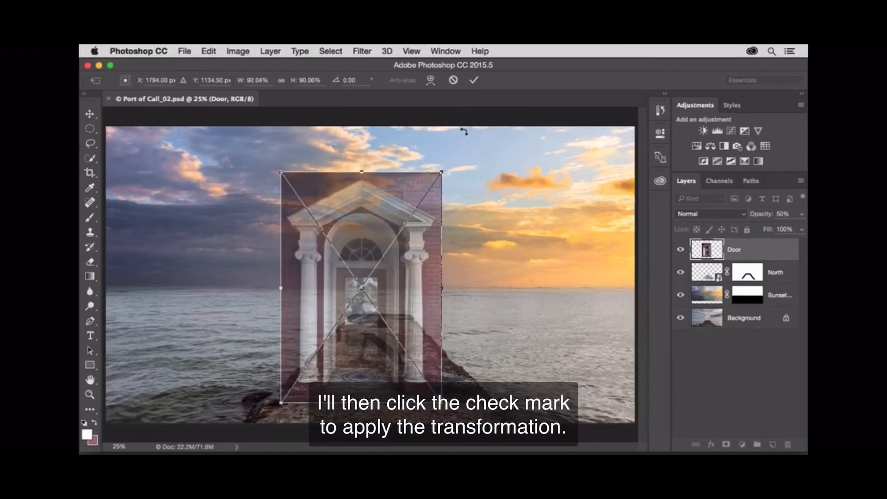
click(475, 82)
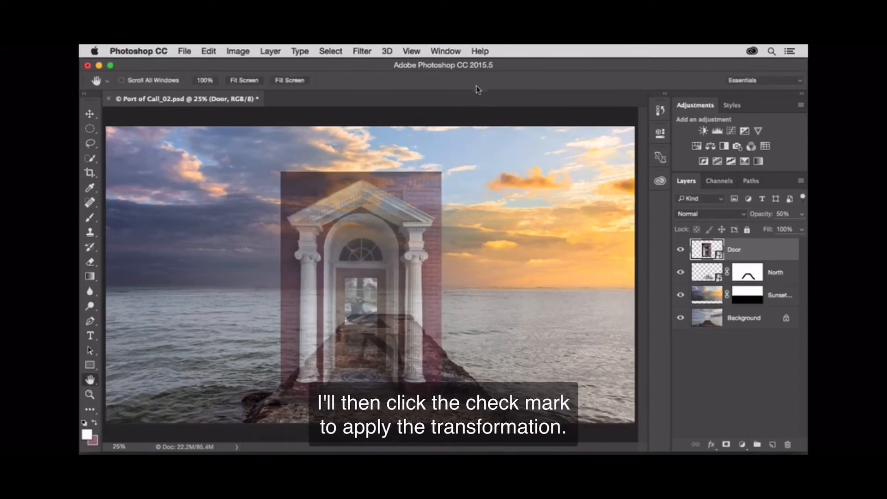
Step: Move the door up onto the pier so its handle sits just under the horizon, and set the layer's opacity to 100%
click(91, 114)
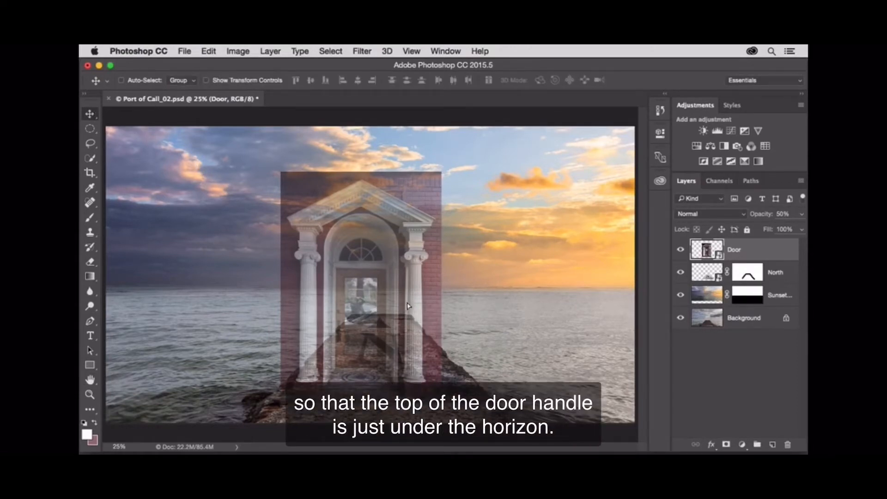
drag(408, 306, 422, 275)
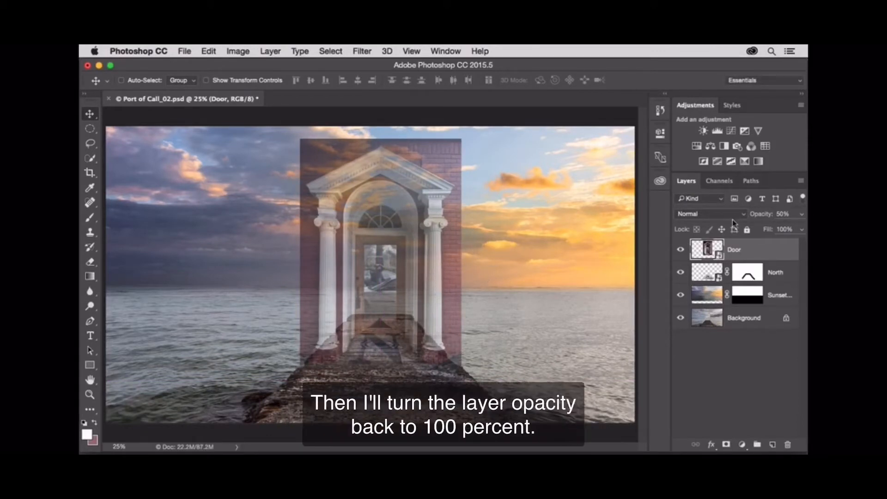
click(796, 214)
drag(779, 230, 807, 233)
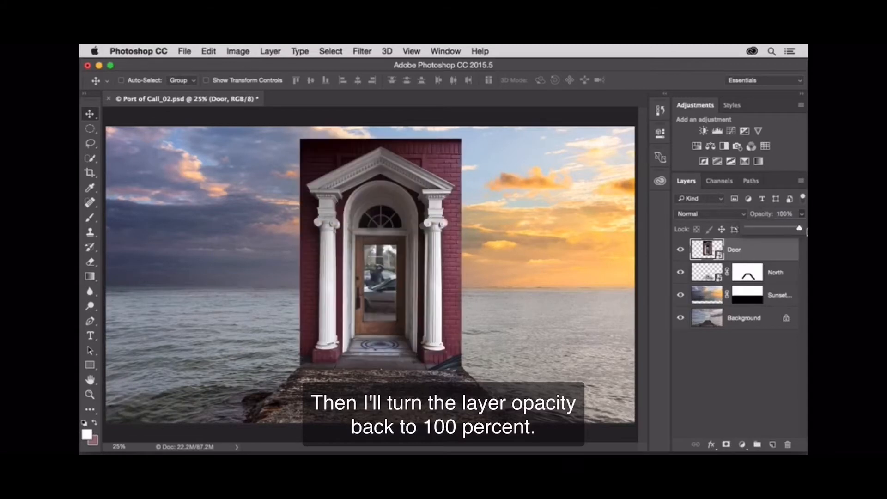
click(788, 248)
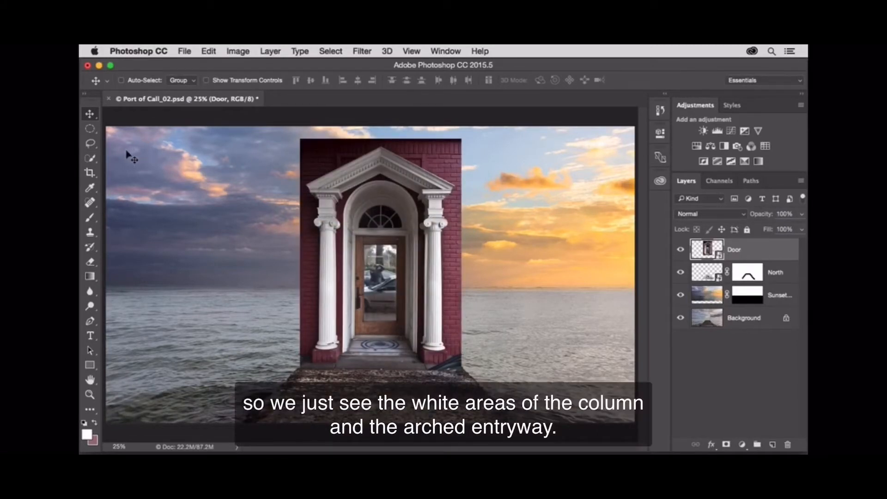
Step: Select the red bricks around the doorway with the Quick Selection tool, subtracting the white corner at the pediment's right end
click(90, 158)
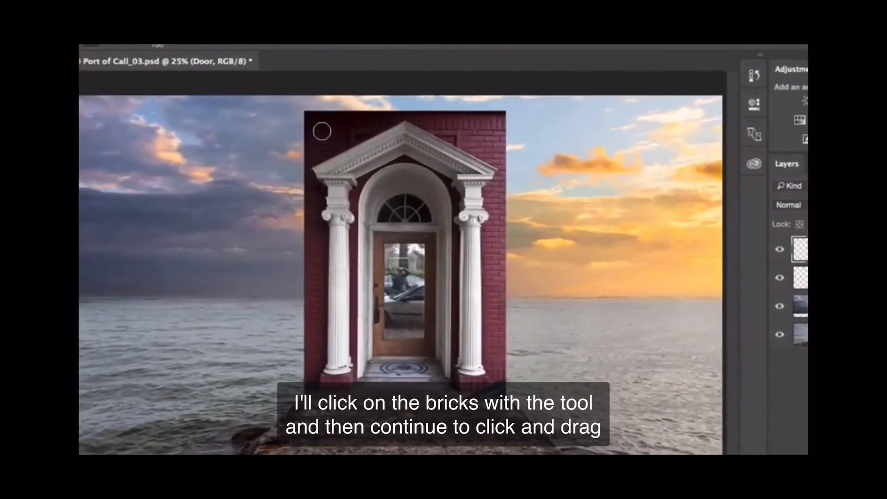
click(321, 152)
mouse_move(331, 127)
mouse_down()
mouse_move(414, 114)
mouse_move(463, 127)
mouse_move(495, 192)
mouse_move(497, 219)
mouse_move(498, 197)
mouse_move(493, 319)
mouse_move(298, 323)
mouse_move(317, 327)
mouse_move(329, 137)
mouse_up()
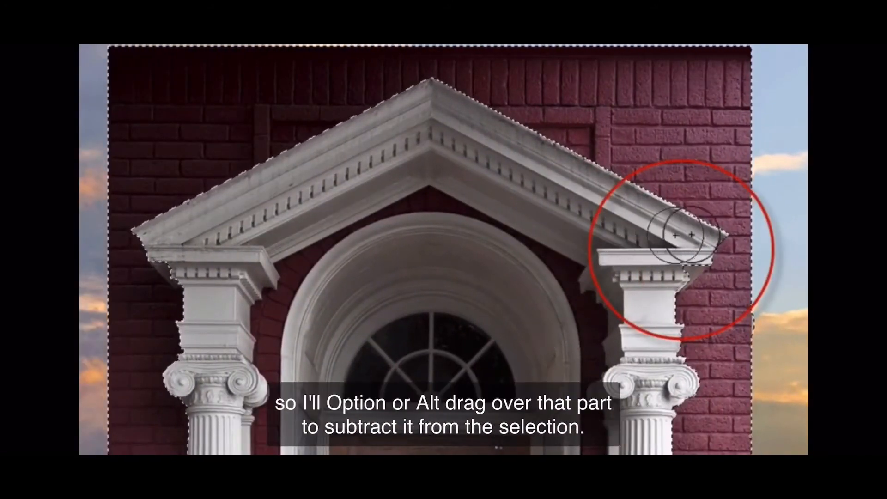
drag(677, 256, 657, 269)
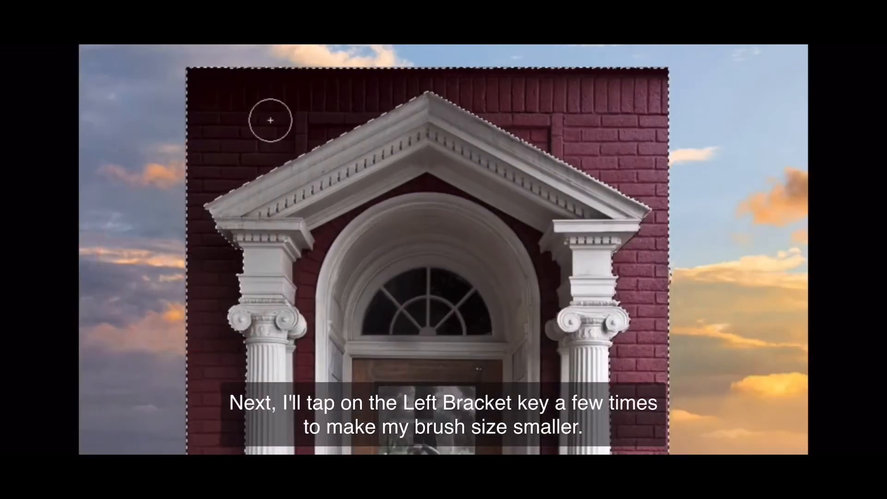
Step: Add the narrow brick areas between the columns and arch with a smaller brush, and add a layer mask to Door hiding the selection
key(bracketleft)
key(bracketleft)
key(bracketleft)
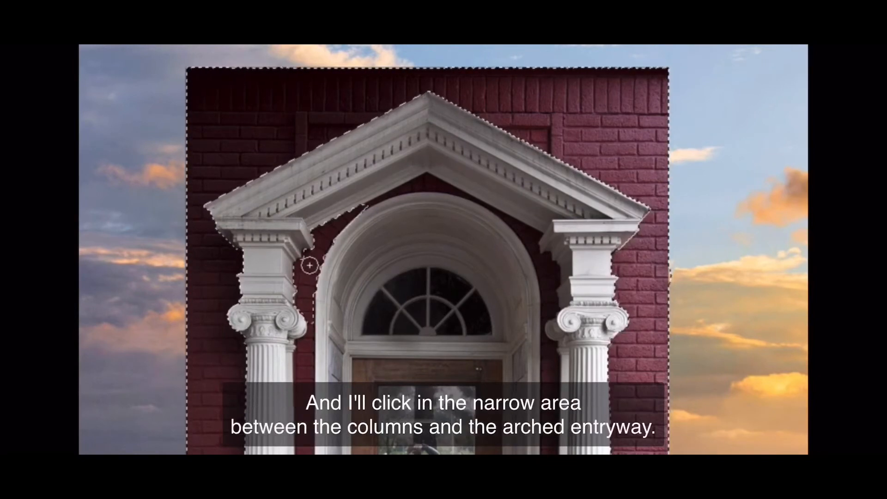
click(309, 262)
click(424, 184)
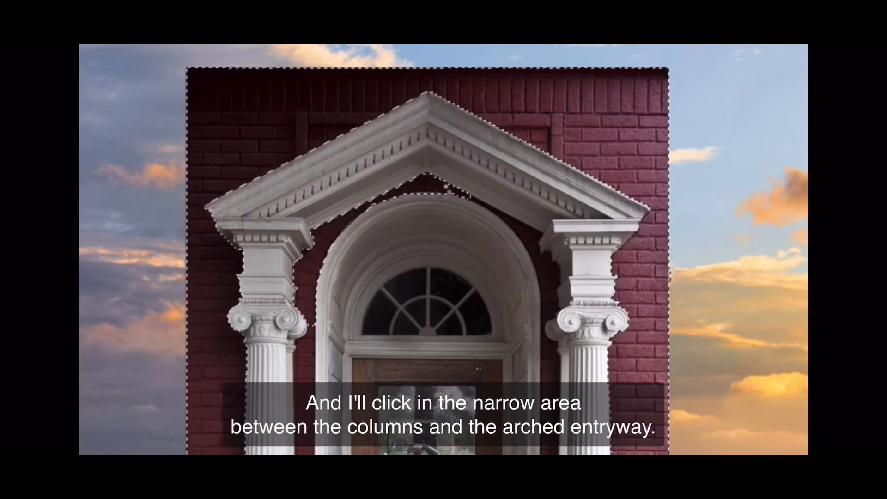
click(544, 265)
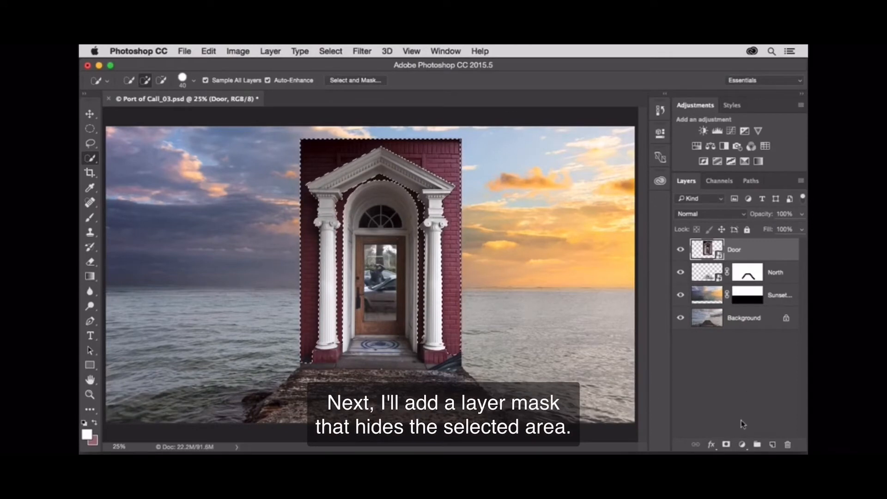
alt+click(727, 444)
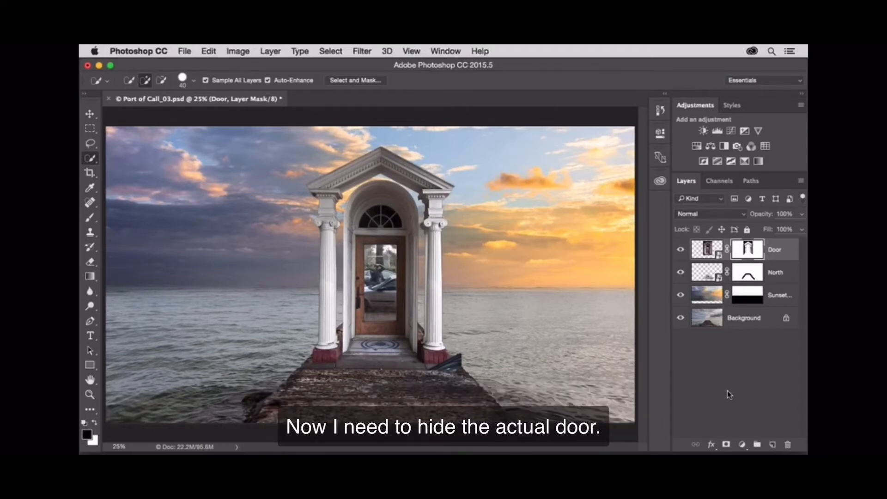
Step: Draw a rectangular marquee selection the size of the wooden door and shift it up to overlap the arched window's base
key(super+plus)
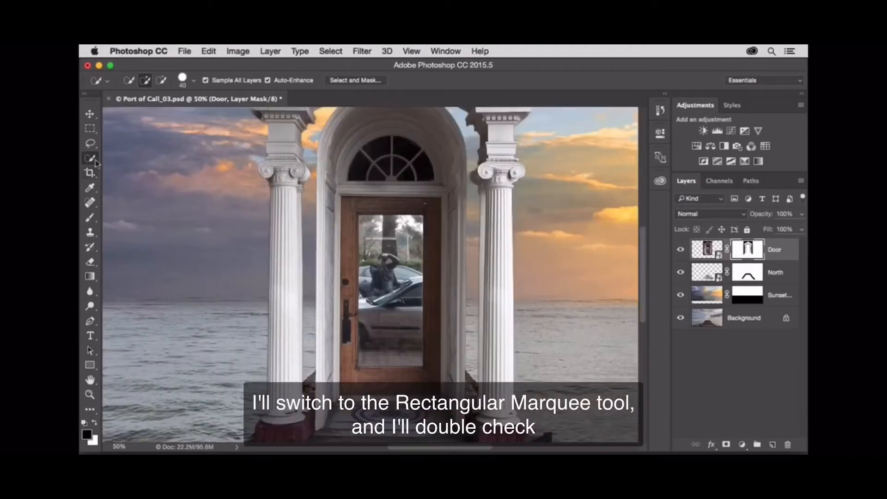
click(92, 128)
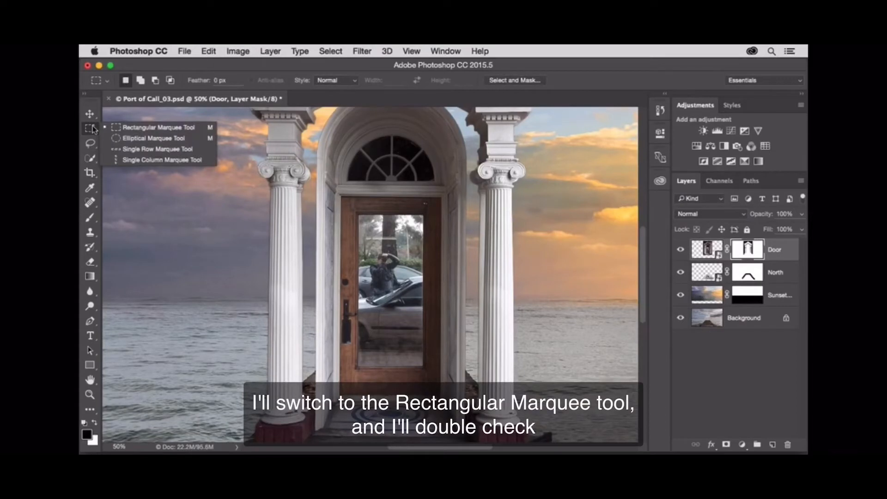
click(128, 128)
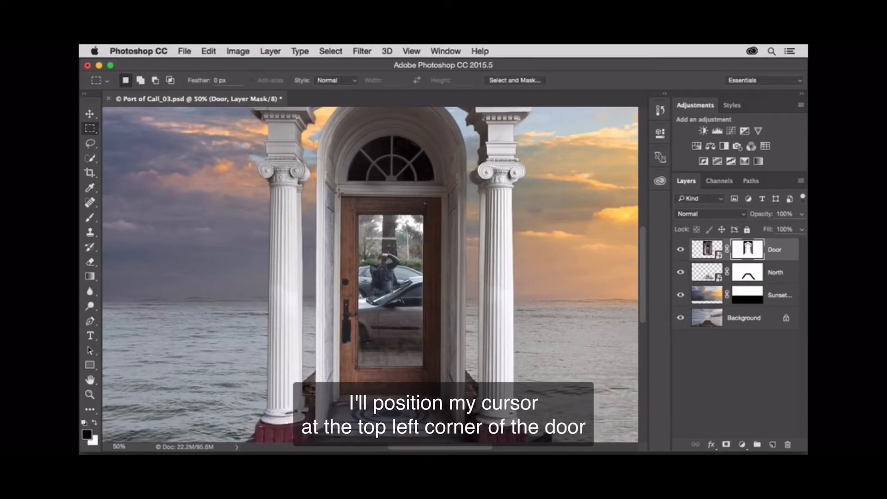
drag(338, 193, 444, 405)
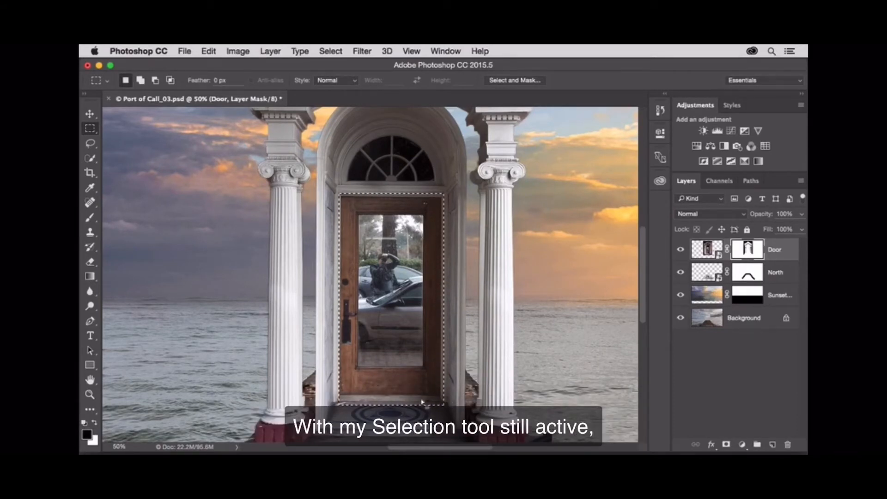
drag(393, 359, 395, 333)
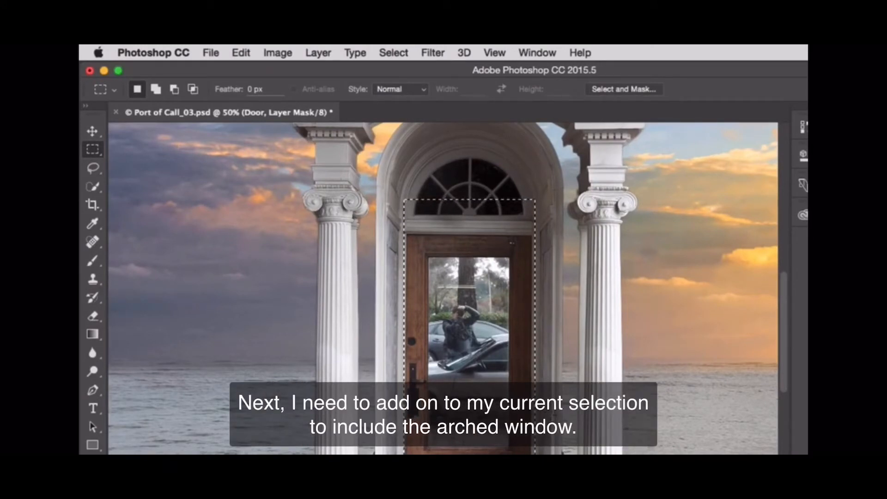
Step: Add an elliptical selection following the arch above the window, hide the combined area in the Door mask, and deselect
click(100, 151)
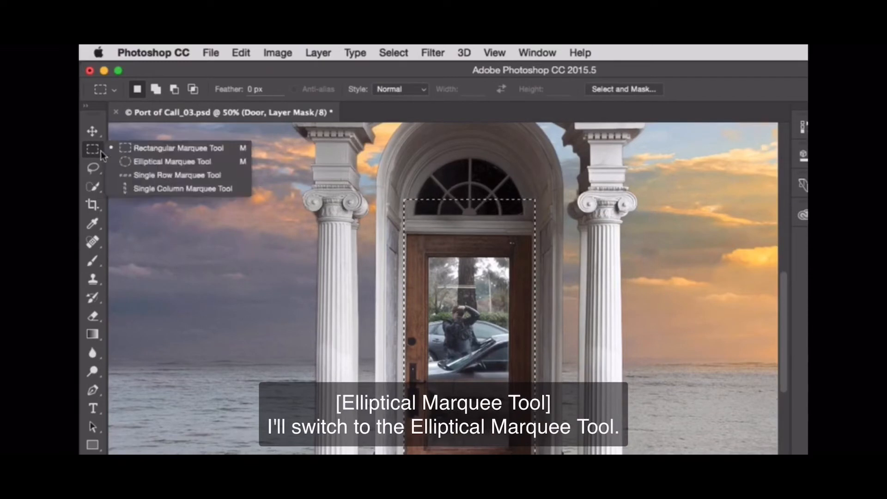
click(126, 163)
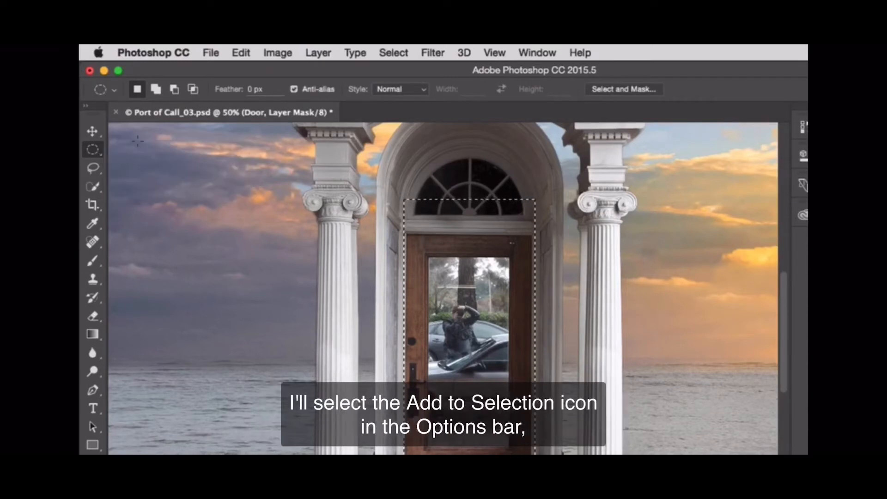
click(157, 91)
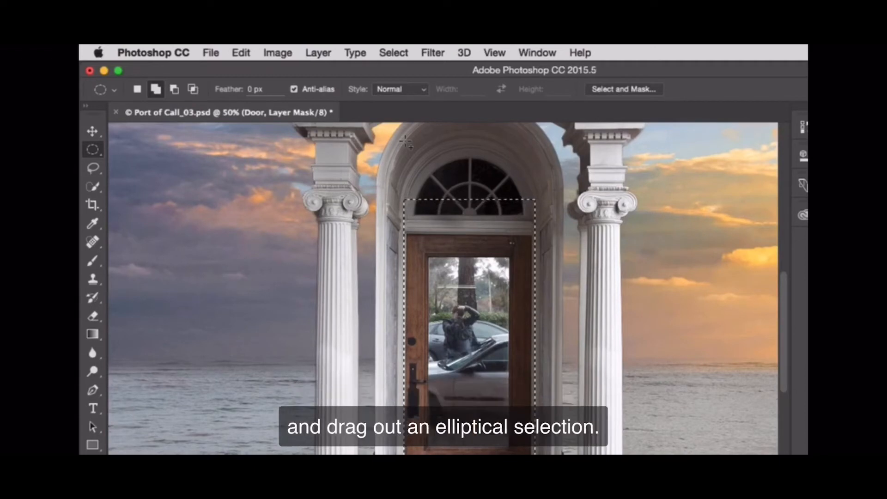
drag(433, 183, 468, 225)
drag(515, 268, 541, 270)
key(space)
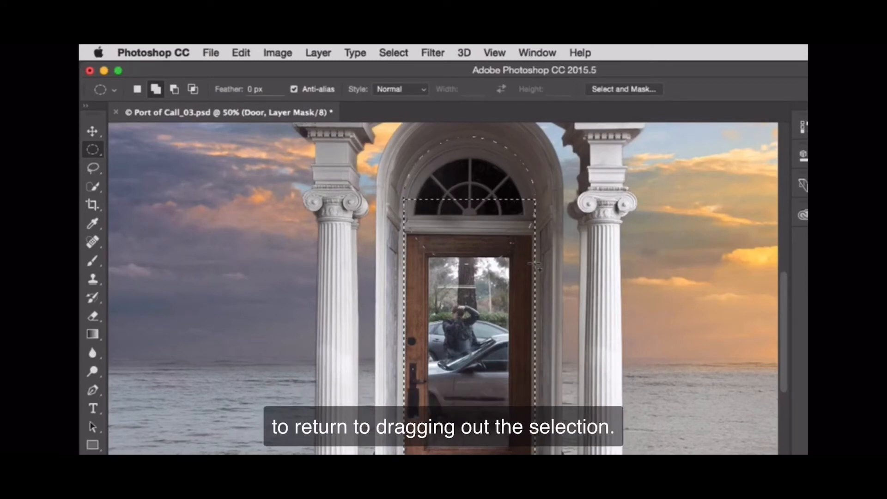
drag(535, 264, 535, 265)
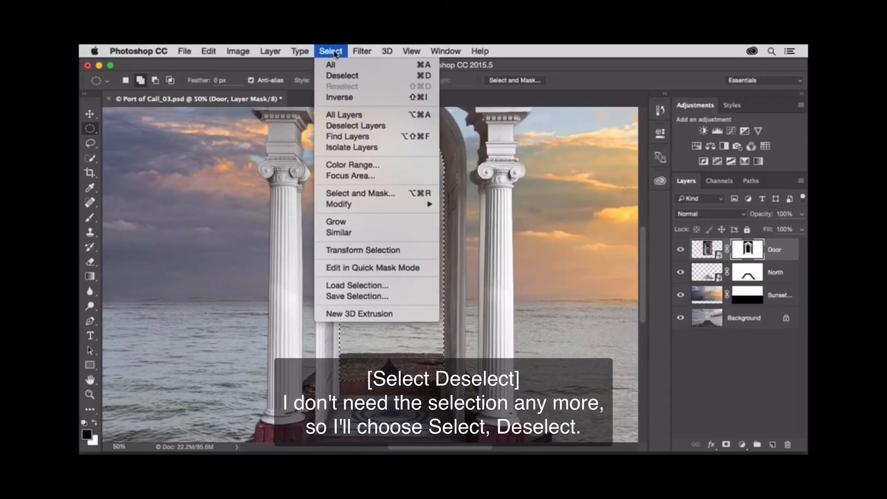
click(377, 78)
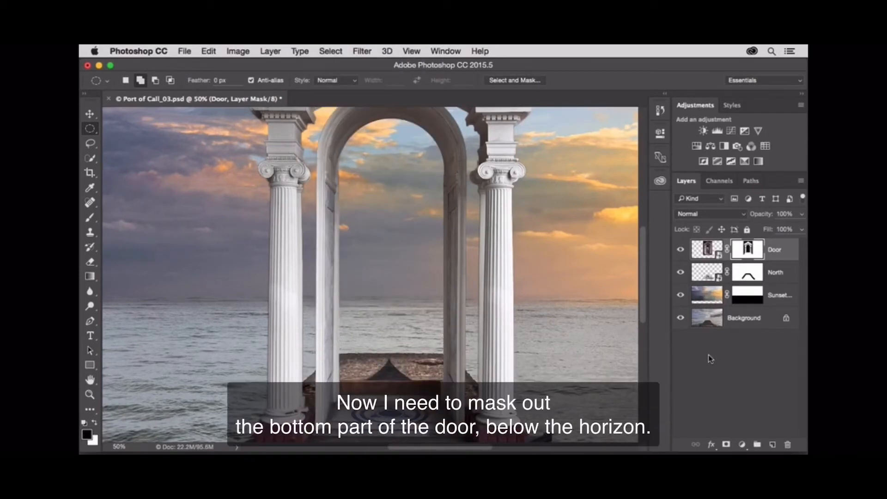
Step: Set up the Brush tool with 50% hardness and a size of about 236 px for painting on the Door mask
click(93, 215)
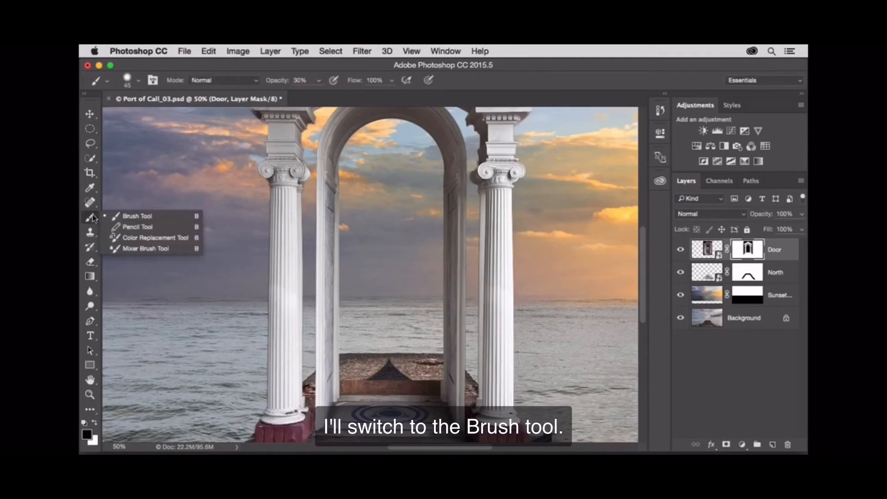
click(174, 219)
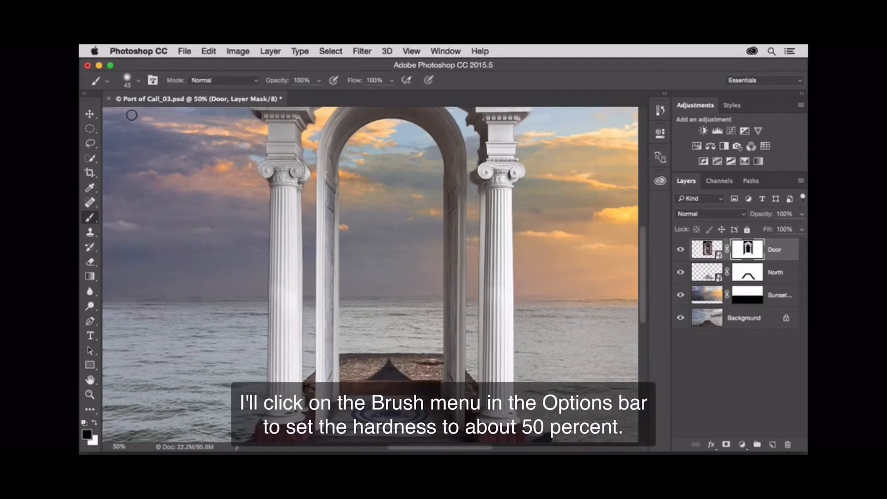
click(139, 79)
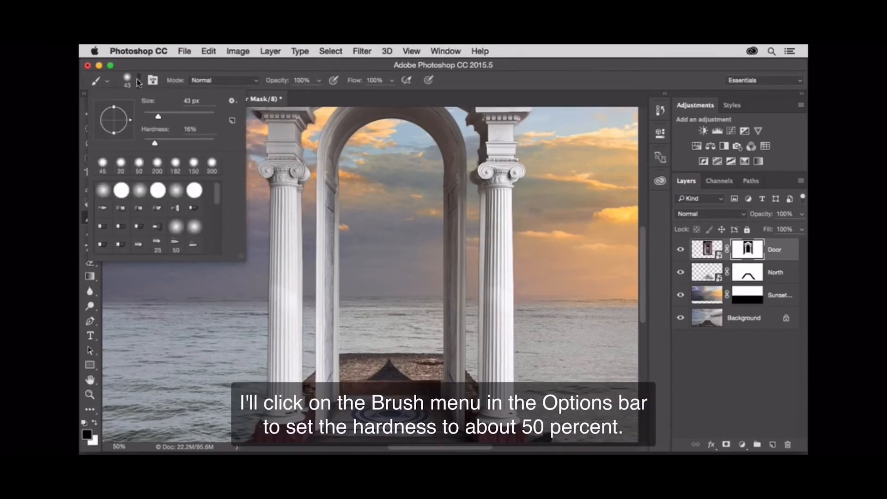
drag(162, 140, 179, 147)
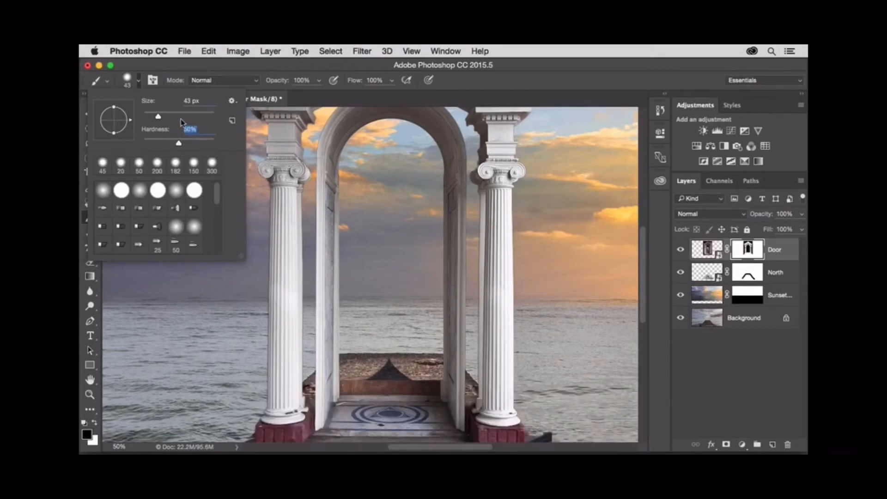
drag(182, 115, 200, 123)
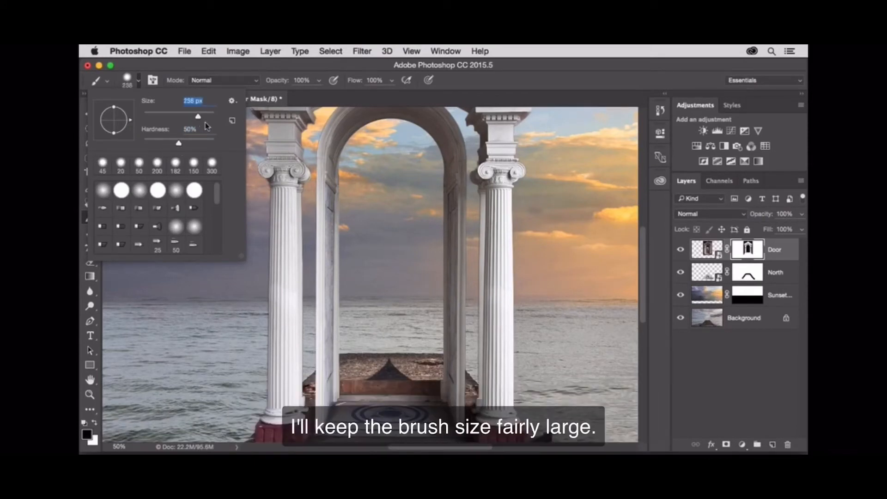
Step: Paint black on the Door mask in a straight line just below the horizon, and brush out the rest of the doorway below it
click(181, 322)
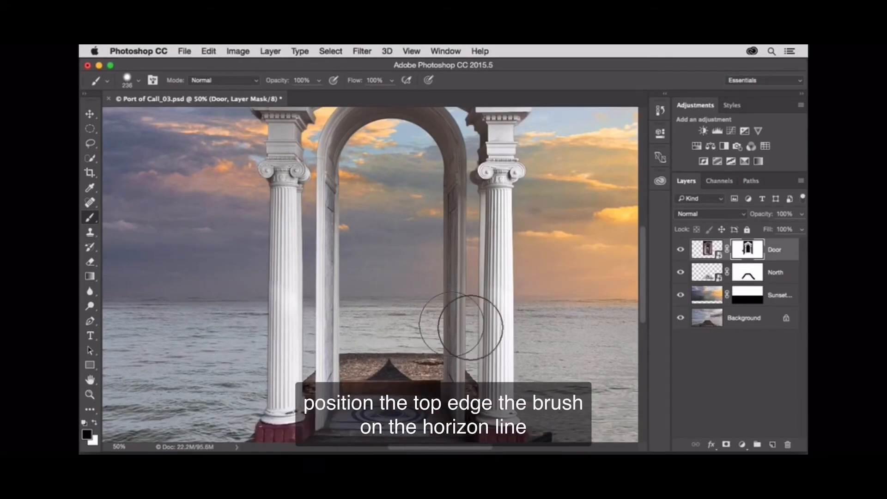
shift+click(566, 327)
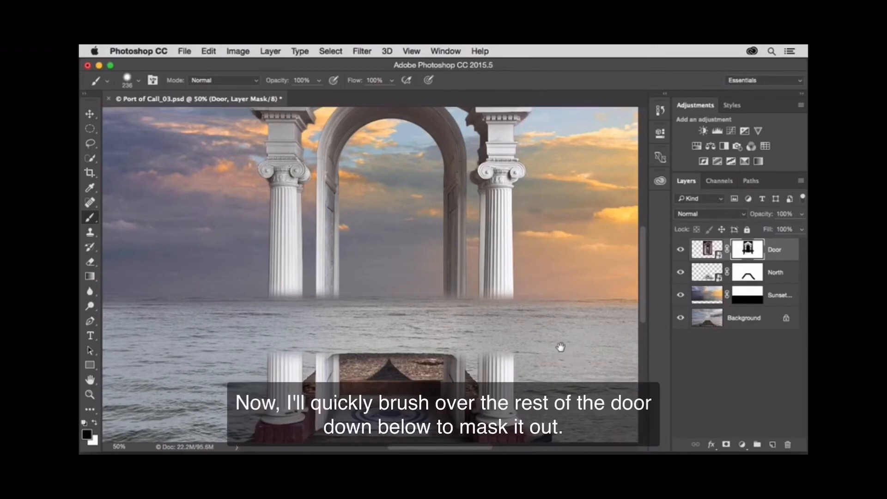
drag(560, 351, 548, 202)
mouse_move(513, 230)
mouse_down()
mouse_move(172, 224)
mouse_move(338, 236)
mouse_move(240, 290)
mouse_move(400, 291)
mouse_move(478, 272)
mouse_move(492, 291)
mouse_move(545, 307)
mouse_up()
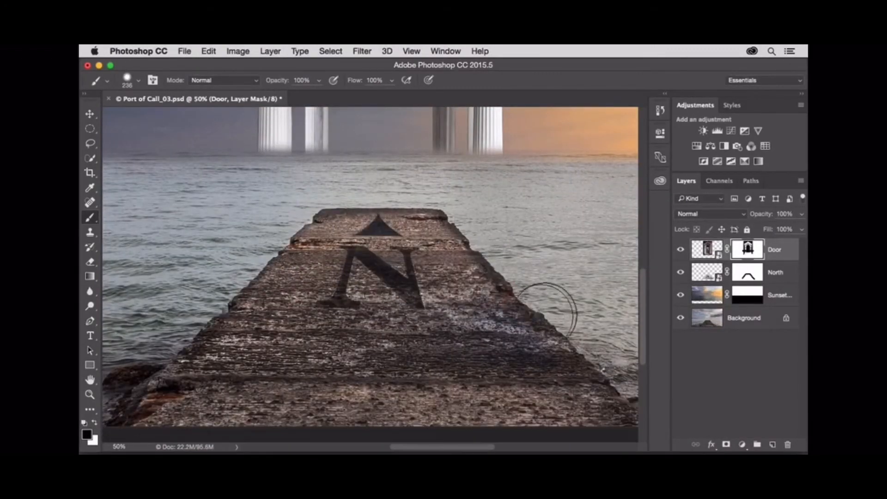
key(super+minus)
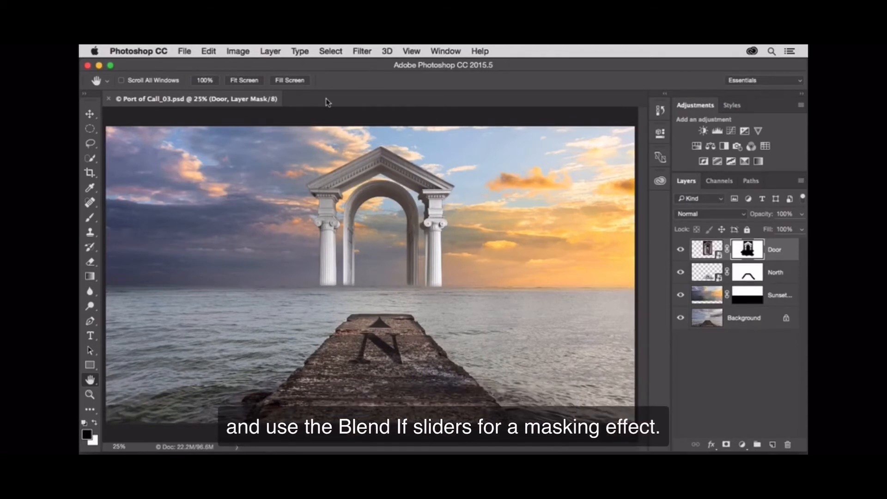
Step: Place Clouds for Pier.jpg from the Port of Call Source Files folder as an embedded image
click(183, 52)
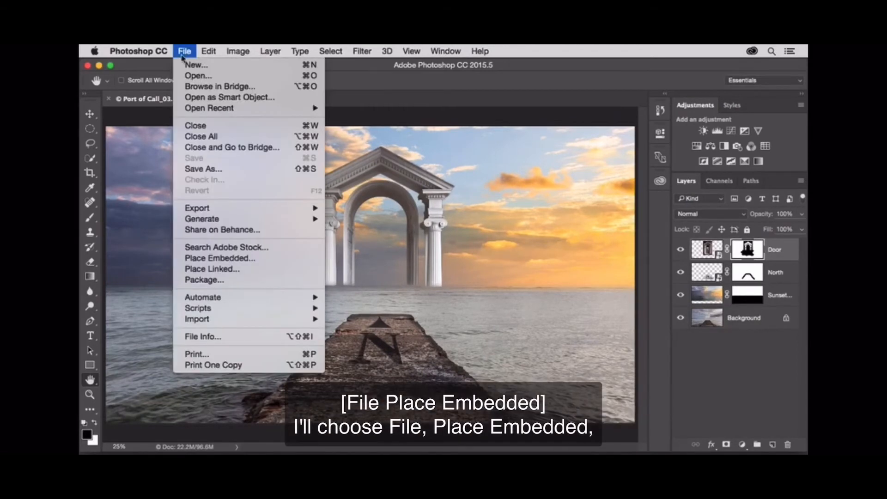
click(262, 258)
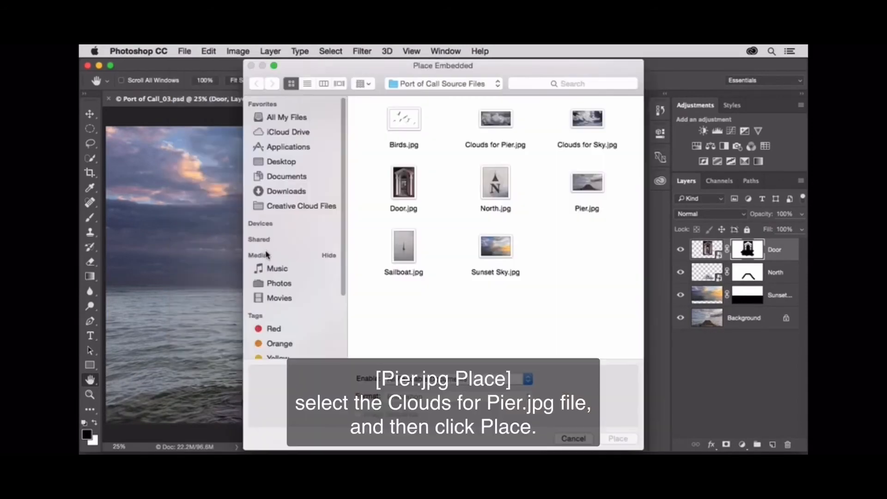
click(496, 123)
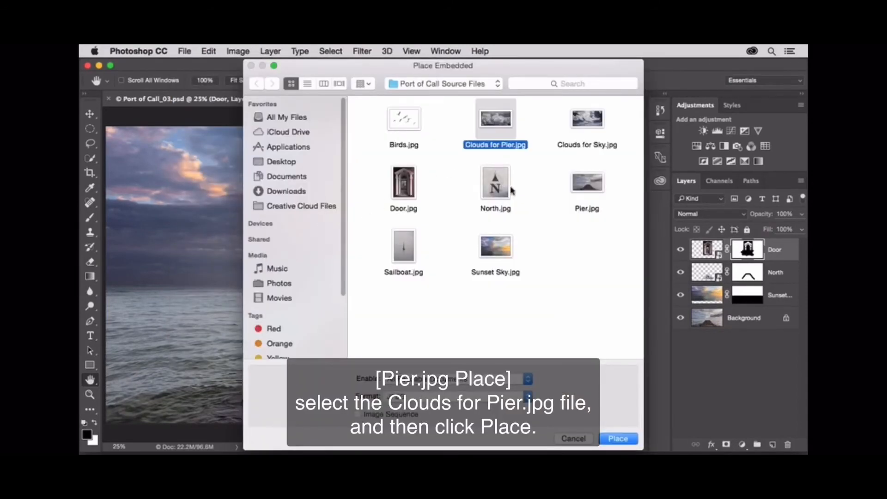
click(618, 438)
Step: Lower the Clouds for Pier layer opacity to 57% and move it down to about Y 1588 px, centering the cloud pillar behind the pier's end
drag(803, 215, 779, 230)
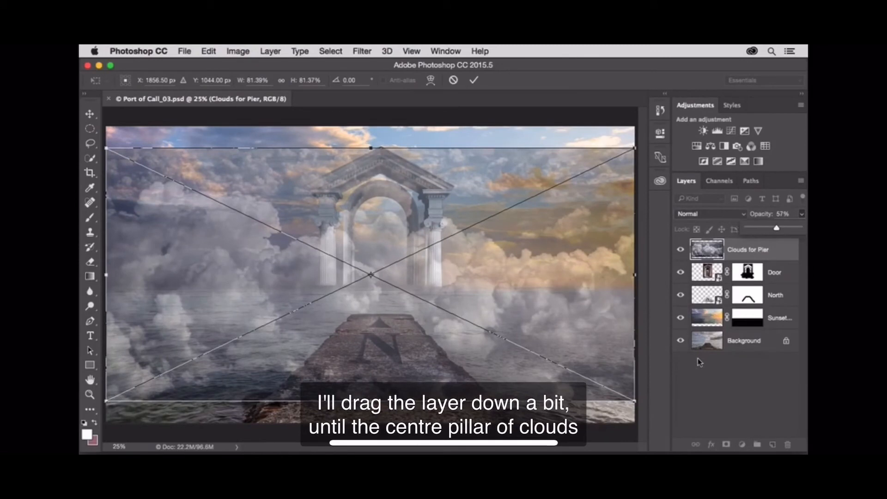
drag(460, 288, 462, 362)
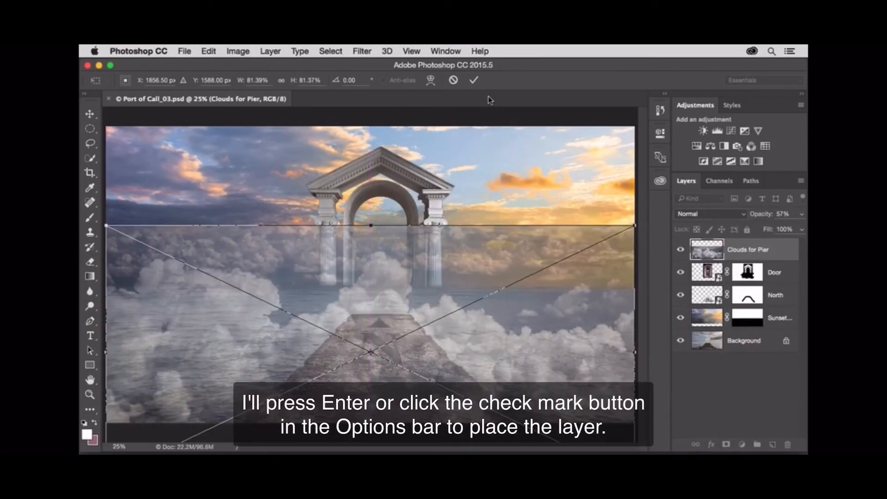
click(475, 81)
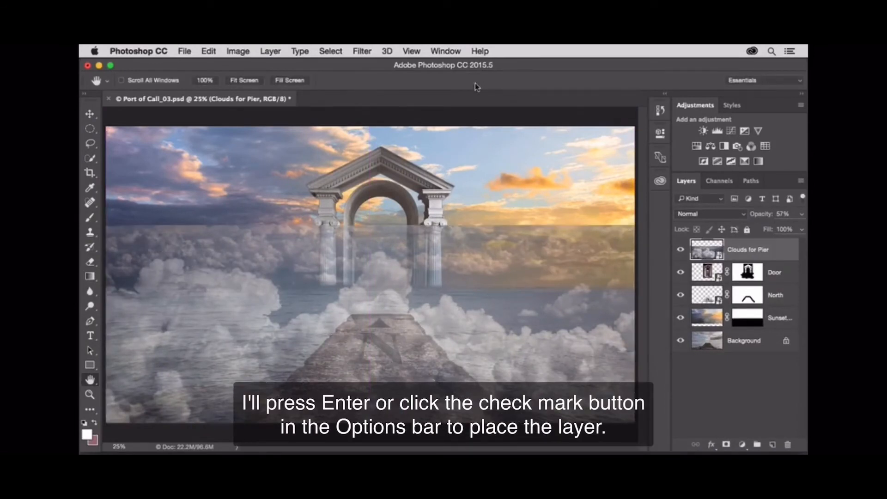
Step: Restore the Clouds for Pier layer to 100% opacity and add a black layer mask that hides the whole layer
click(802, 214)
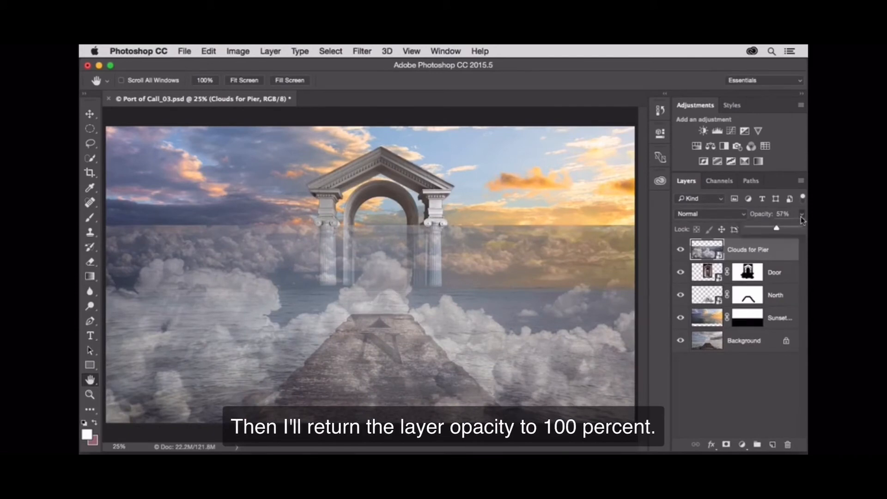
drag(783, 229, 802, 230)
click(785, 250)
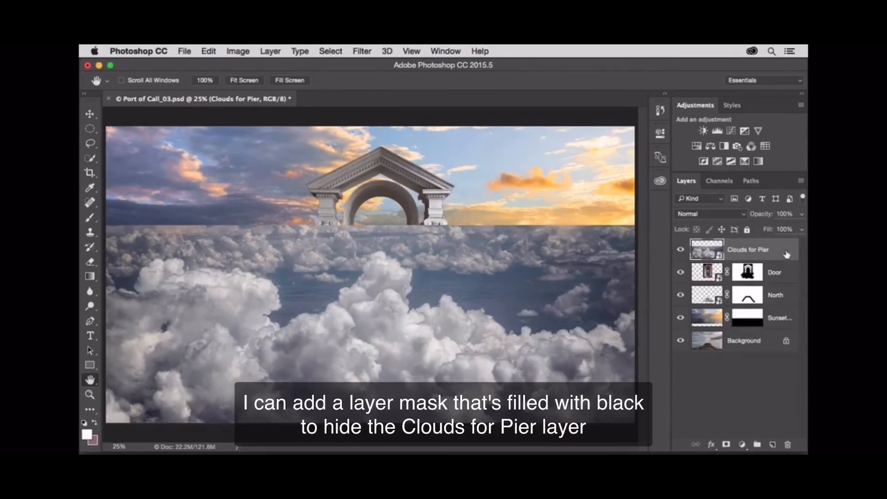
alt+click(727, 445)
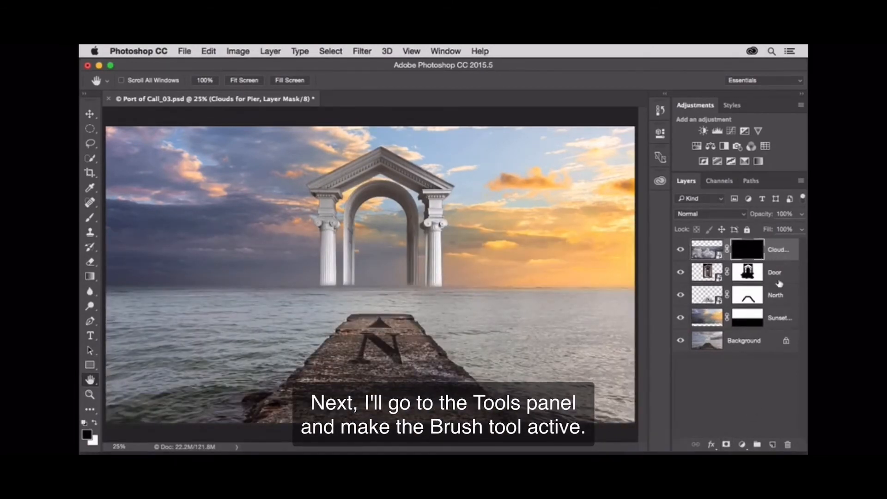
Step: Paint white on the Clouds for Pier mask with a 300 px brush to reveal clouds along both sides of the pier
click(92, 219)
click(123, 216)
key(bracketright)
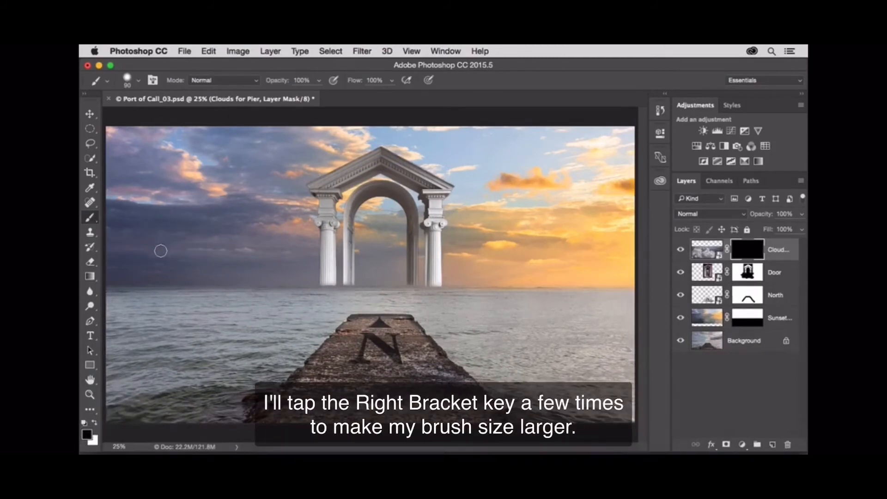
key(bracketright)
key(bracketright)
key(bracketright)
key(bracketright)
key(bracketright)
key(bracketright)
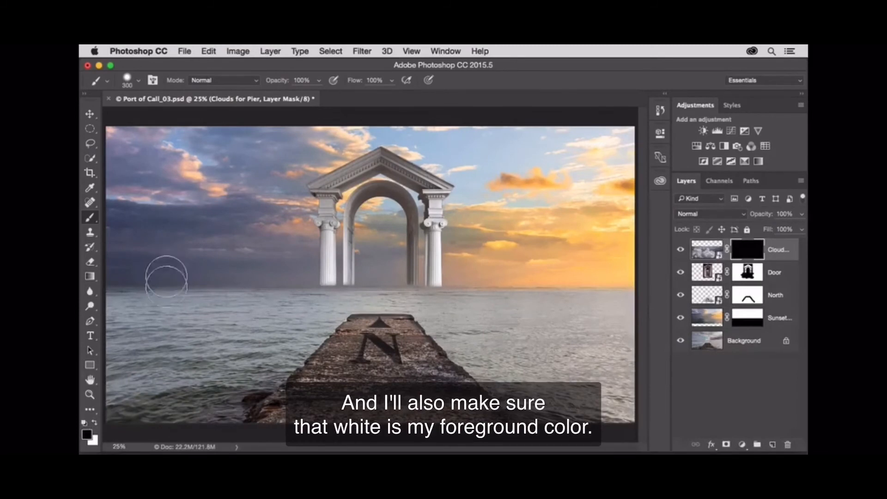
click(95, 424)
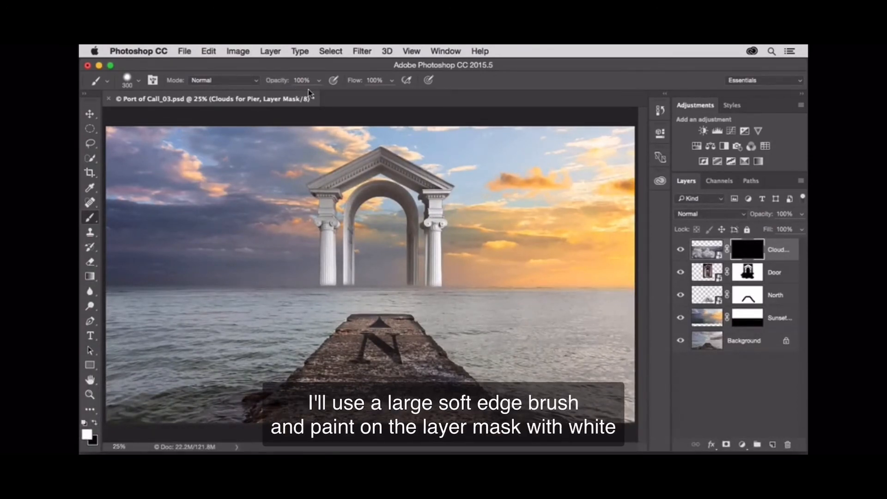
mouse_move(257, 388)
mouse_down()
mouse_move(184, 407)
mouse_move(231, 409)
mouse_move(303, 321)
mouse_move(138, 418)
mouse_move(212, 341)
mouse_move(252, 324)
mouse_up()
mouse_move(448, 311)
mouse_down()
mouse_move(511, 397)
mouse_move(559, 420)
mouse_move(579, 400)
mouse_move(469, 337)
mouse_up()
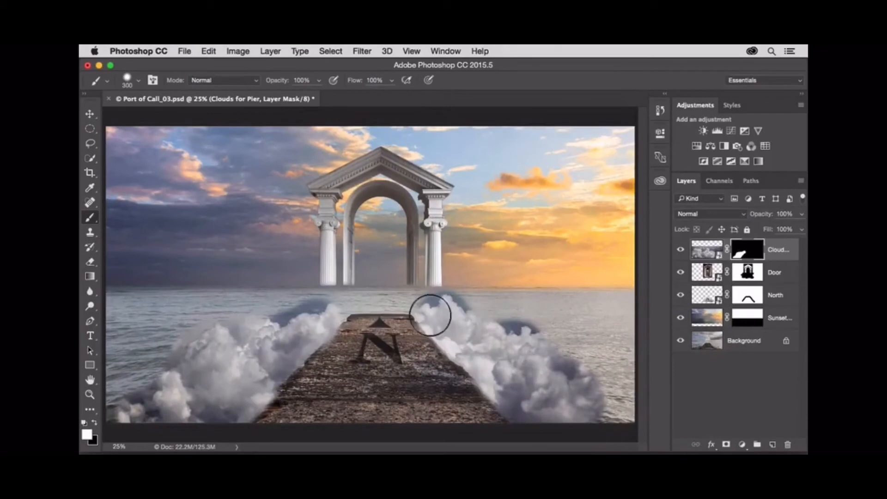
Step: Reduce the brush to 150 px and reveal the clouds across the pier's far end on the mask
key(bracketleft)
key(bracketleft)
key(bracketleft)
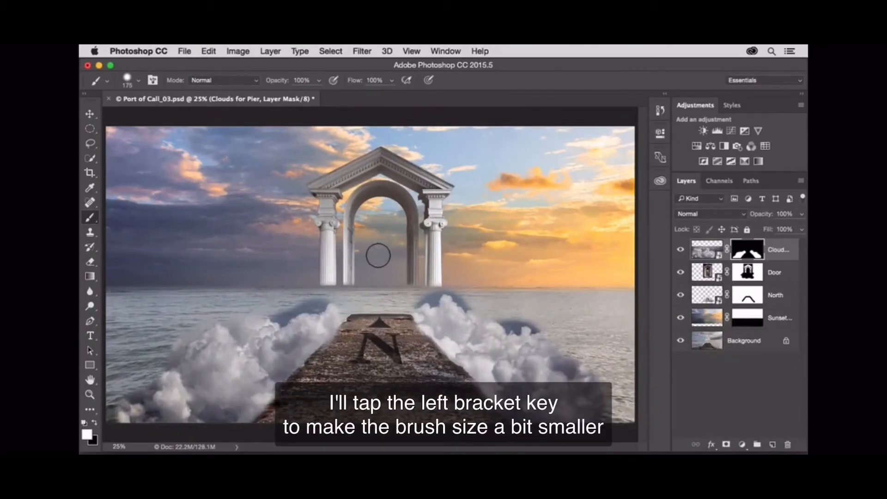
mouse_move(362, 290)
mouse_down()
mouse_move(337, 308)
mouse_move(375, 290)
mouse_move(394, 303)
mouse_move(411, 299)
mouse_move(346, 304)
mouse_move(430, 302)
mouse_move(396, 300)
mouse_up()
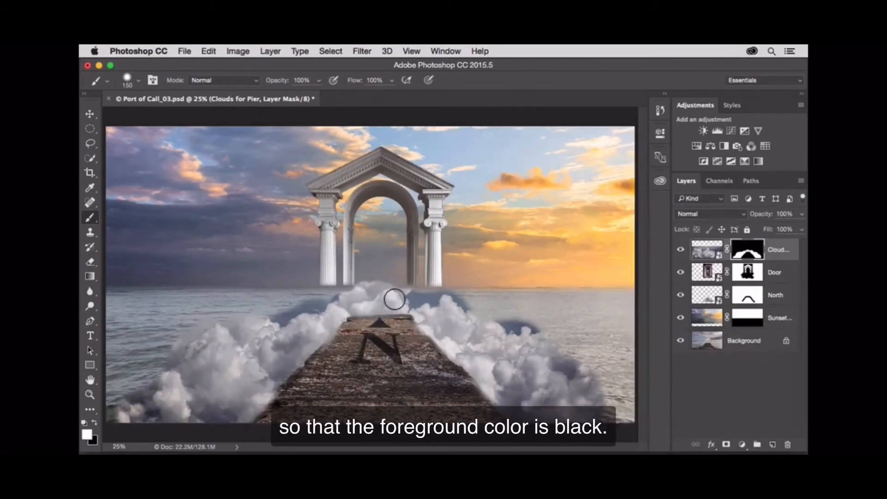
Step: Soften the outer cloud edges on the mask with a 250 px black brush at 30% opacity
key(x)
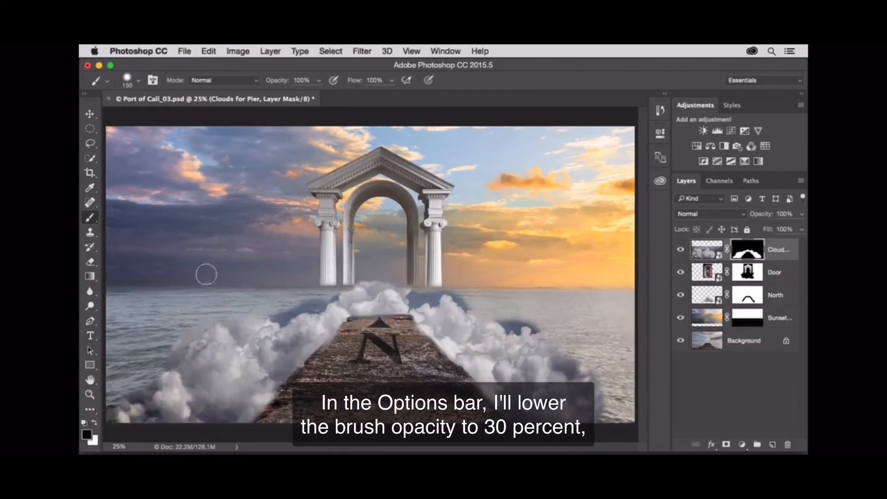
drag(318, 83, 282, 98)
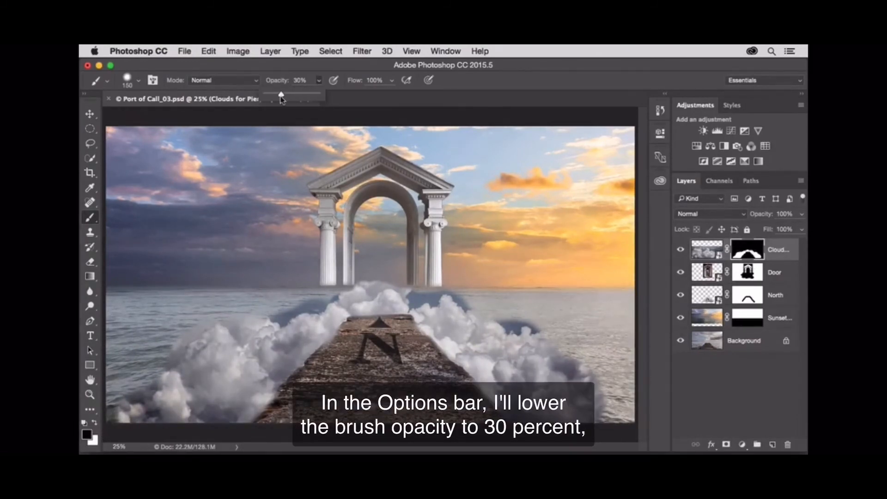
key(bracketright)
key(bracketright)
key(bracketright)
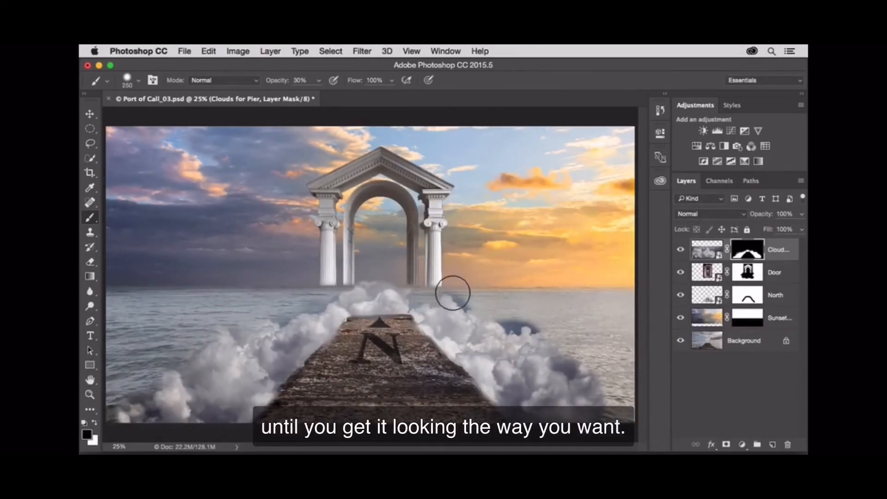
mouse_move(463, 293)
mouse_down()
mouse_move(526, 327)
mouse_move(514, 325)
mouse_move(557, 362)
mouse_move(577, 366)
mouse_up()
mouse_move(477, 309)
mouse_down()
mouse_move(404, 285)
mouse_move(368, 286)
mouse_move(412, 290)
mouse_move(341, 289)
mouse_move(476, 288)
mouse_move(423, 290)
mouse_move(422, 277)
mouse_move(463, 288)
mouse_up()
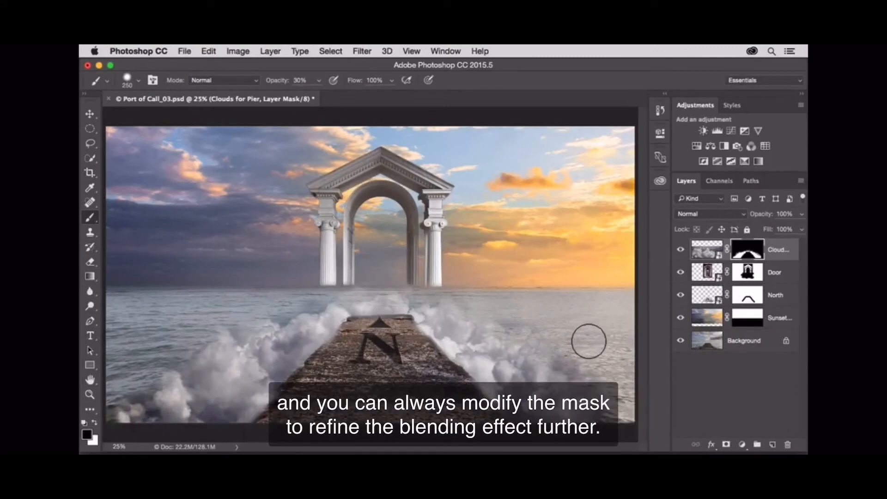
key(x)
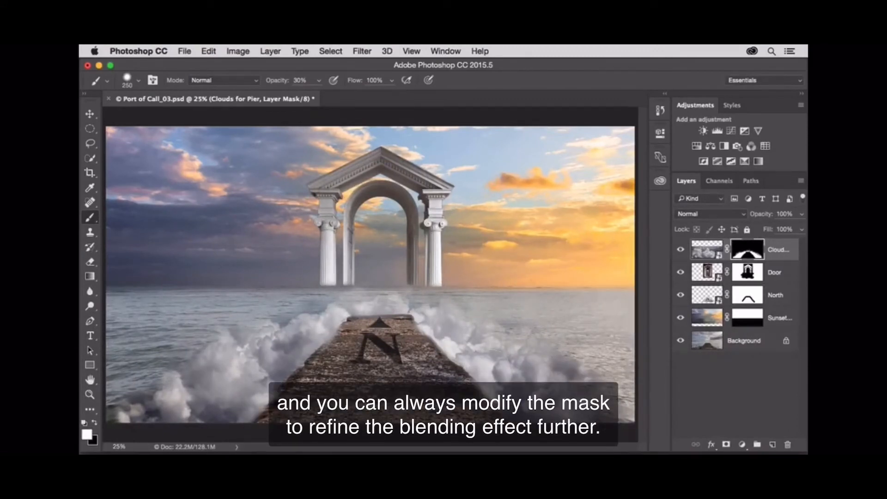
key(x)
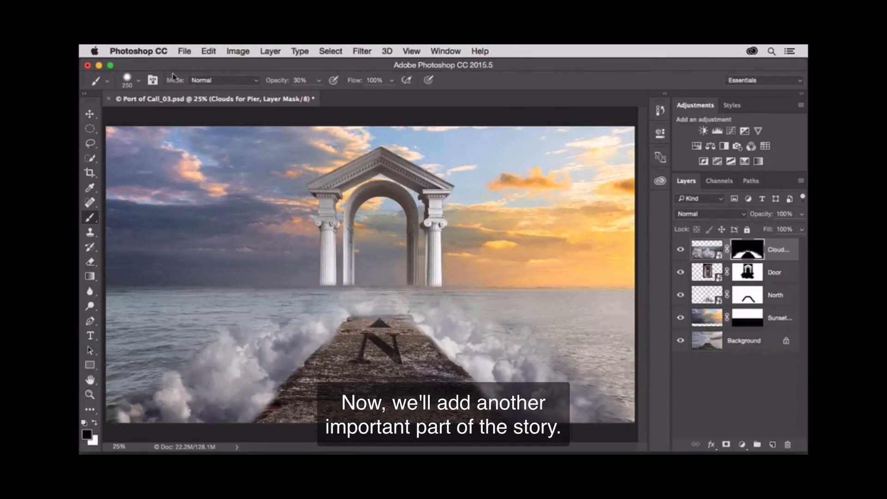
Step: Place Sailboat.jpg as an embedded image at its default size and position
click(185, 51)
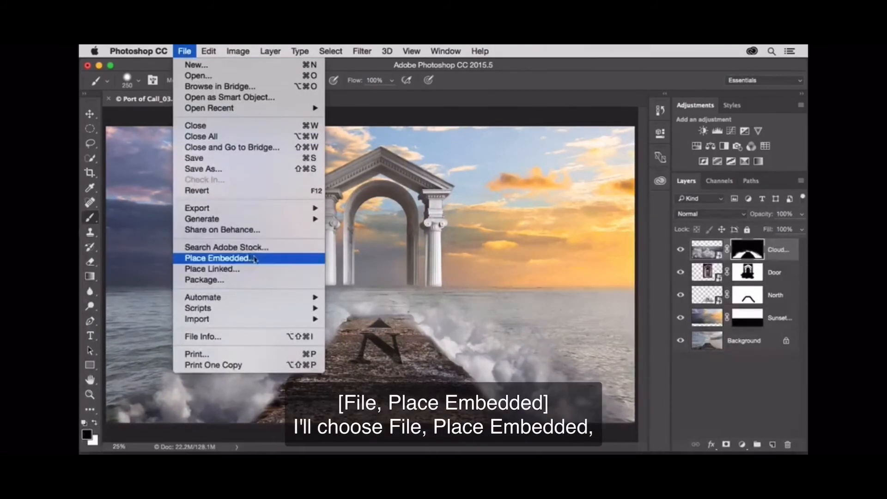
click(271, 260)
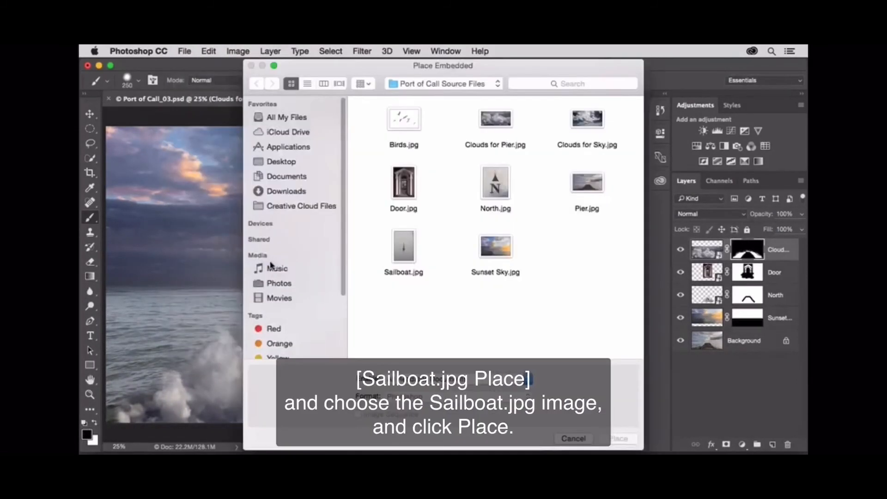
click(409, 267)
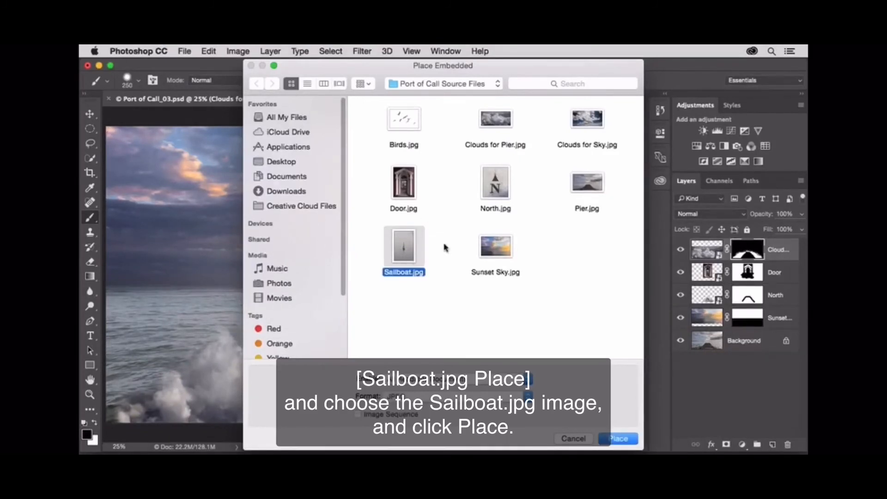
click(629, 439)
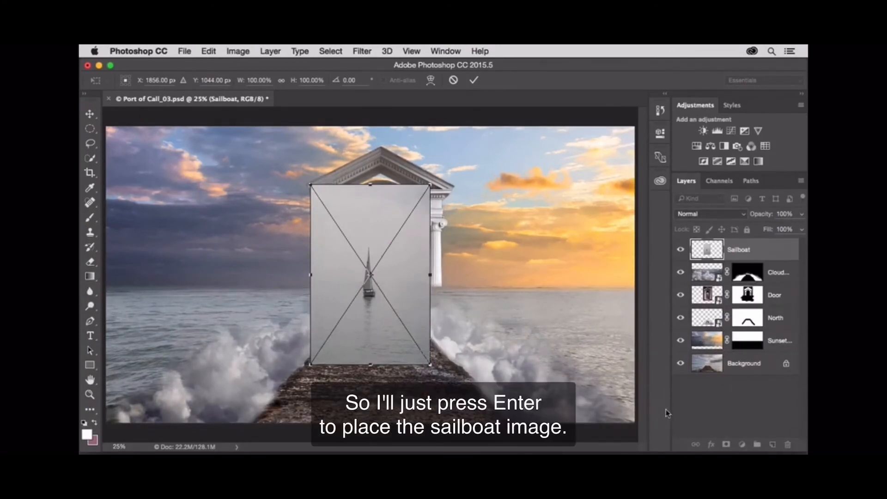
key(Return)
key(super+1)
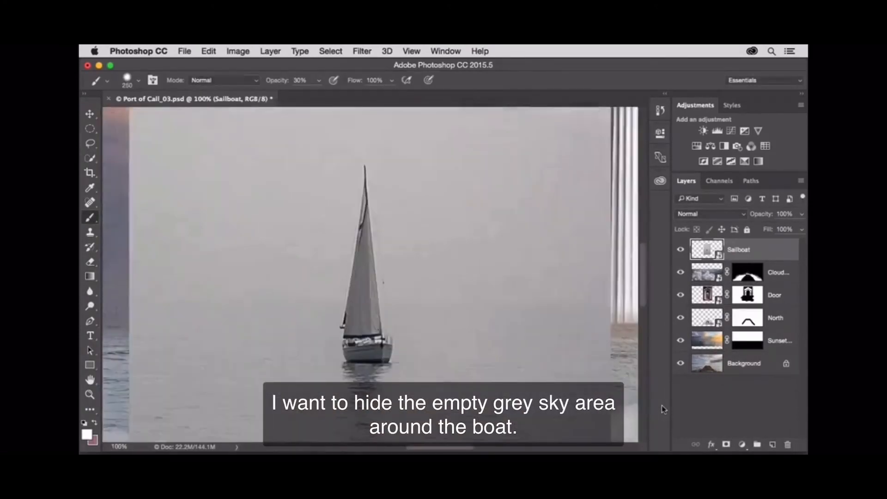
Step: Hide the grey sky around the sailboat using Blend If Gray in Blending Options, splitting This Layer's highlight slider to 135 / 170
drag(450, 283, 343, 239)
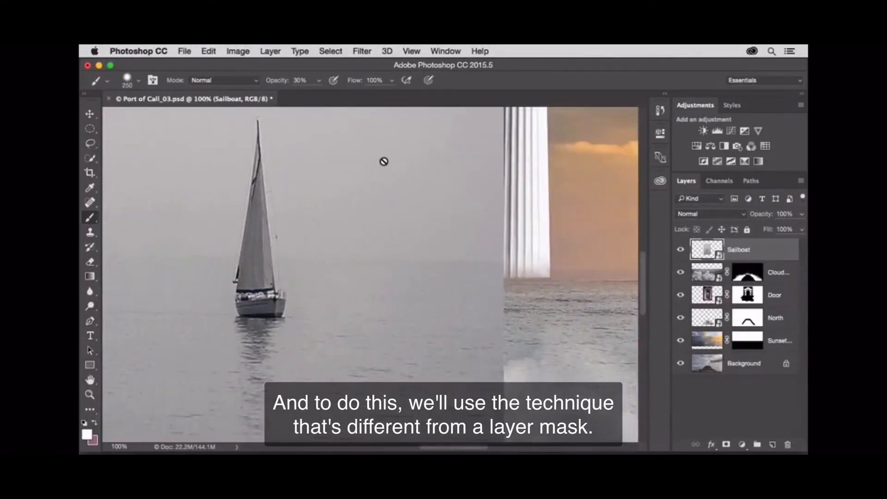
click(270, 51)
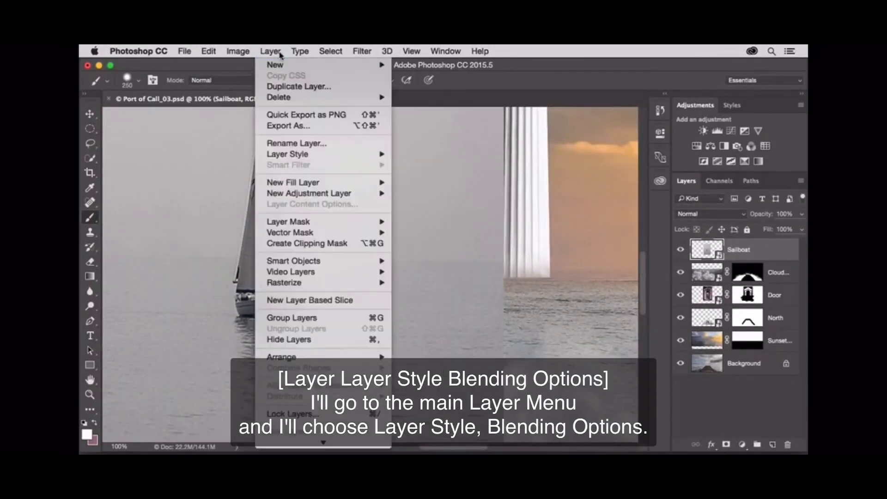
mouse_move(322, 154)
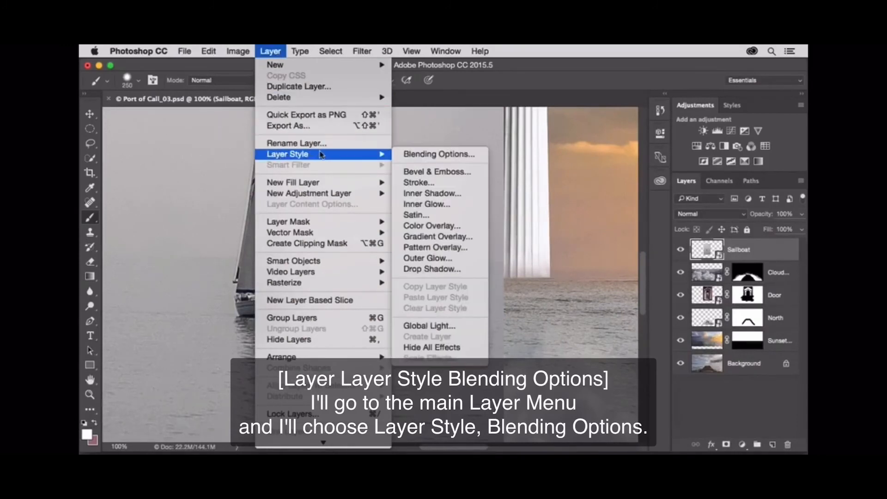
click(485, 155)
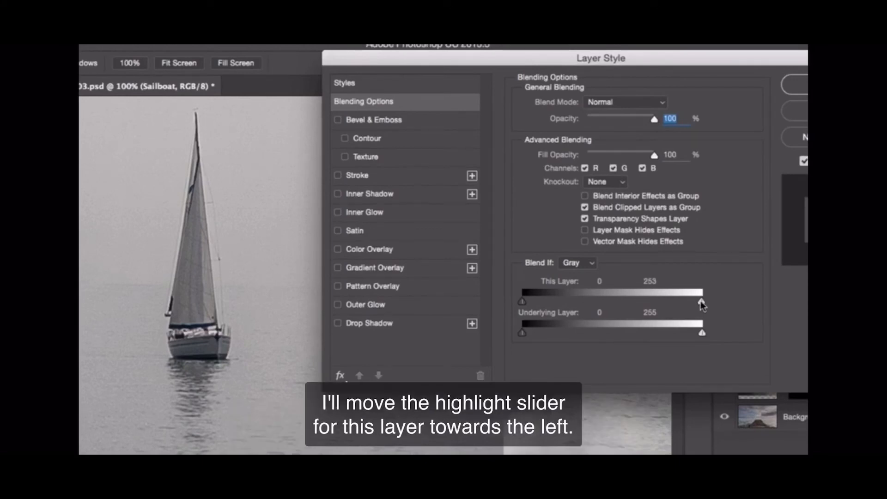
drag(704, 300, 618, 304)
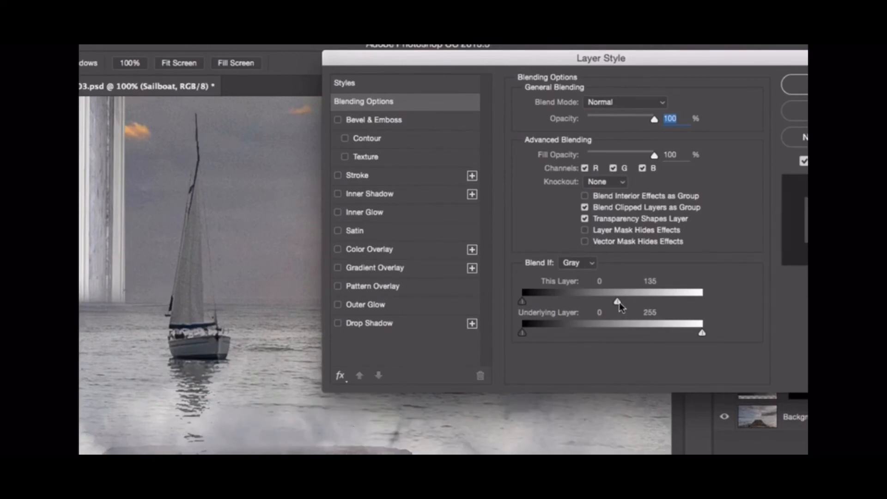
drag(618, 301, 643, 299)
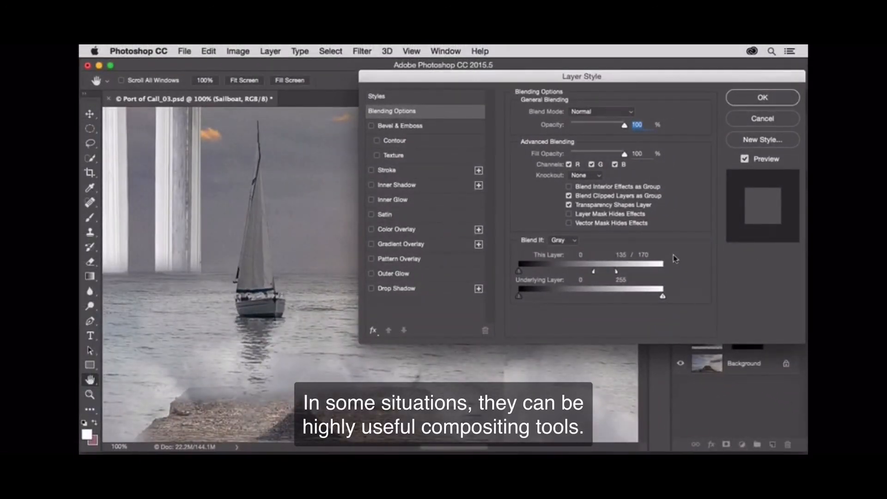
click(742, 99)
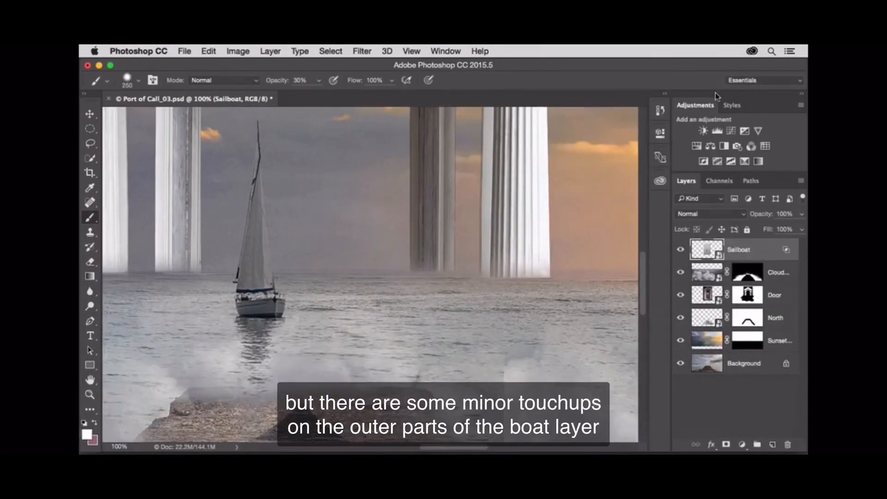
Step: Mask the Sailboat layer's outer areas with a 250 px black brush at 100% opacity and centre the boat on the pier and doorway
key(super+0)
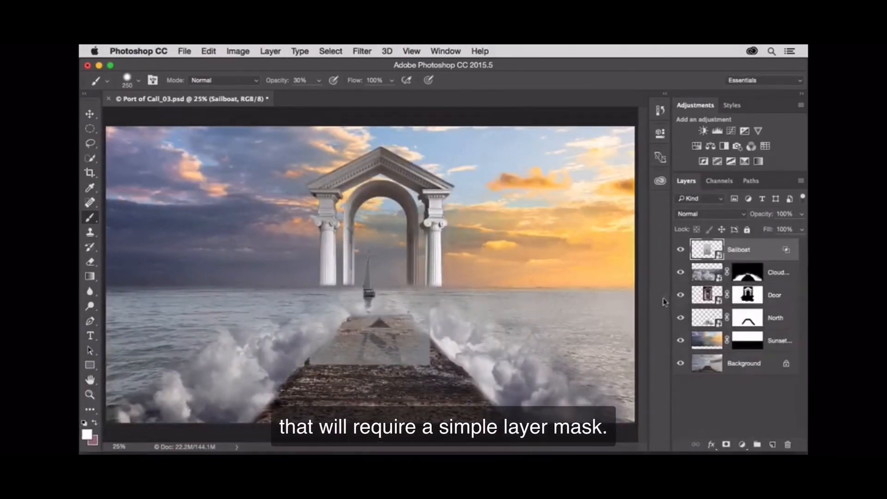
click(726, 445)
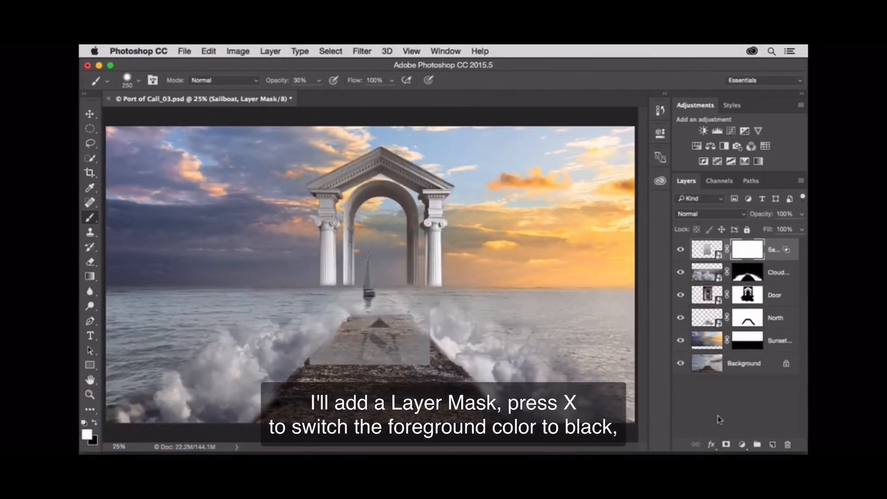
key(x)
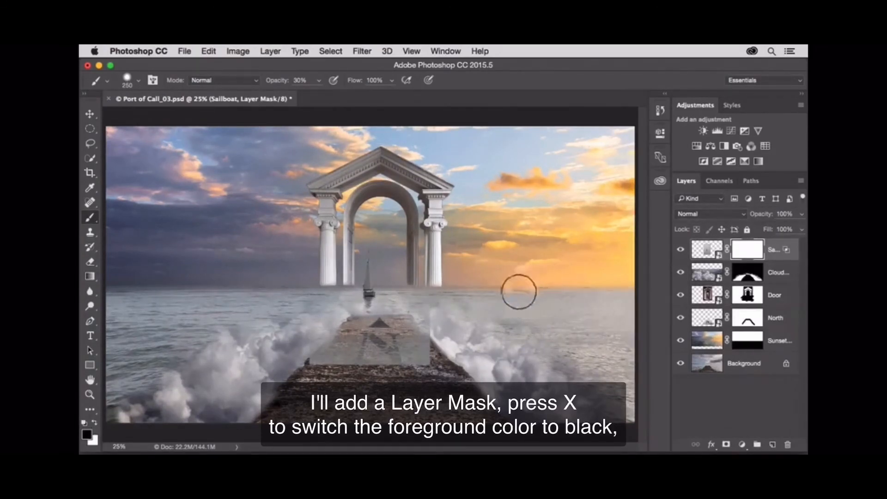
key(0)
mouse_move(411, 347)
mouse_down()
mouse_move(406, 329)
mouse_move(364, 344)
mouse_move(331, 344)
mouse_up()
mouse_move(419, 288)
mouse_down()
mouse_move(380, 193)
mouse_move(329, 278)
mouse_up()
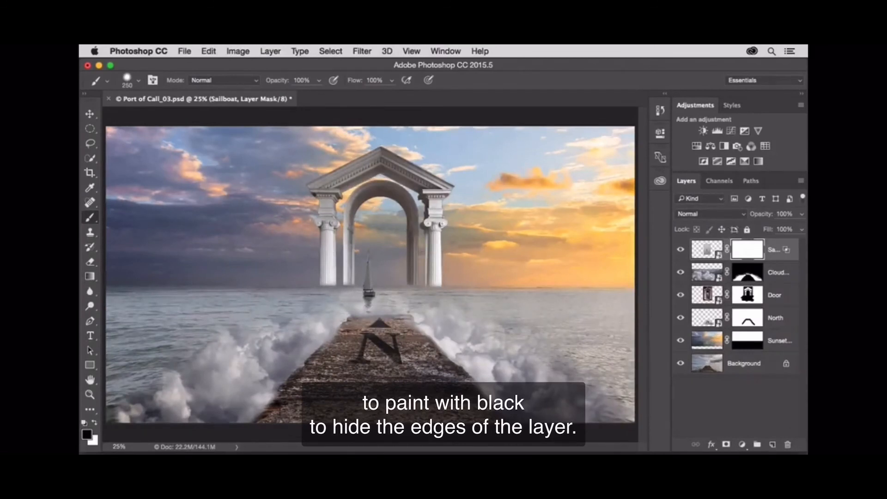
click(89, 114)
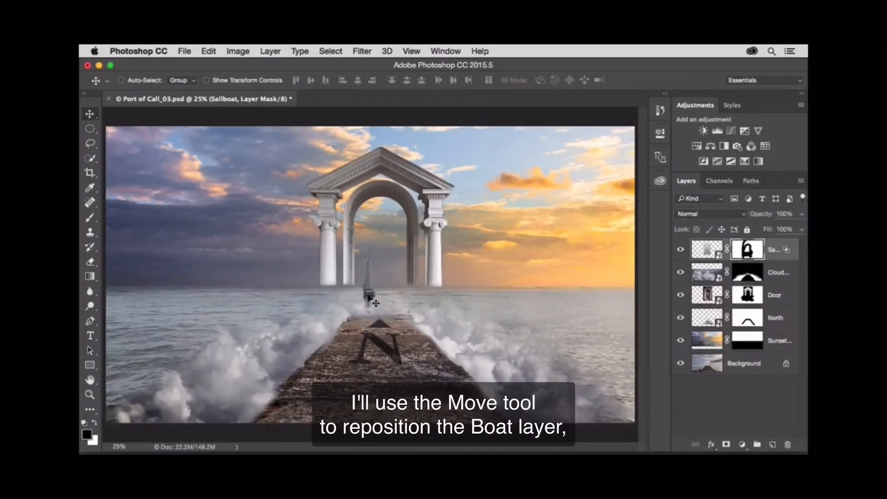
drag(377, 293, 390, 293)
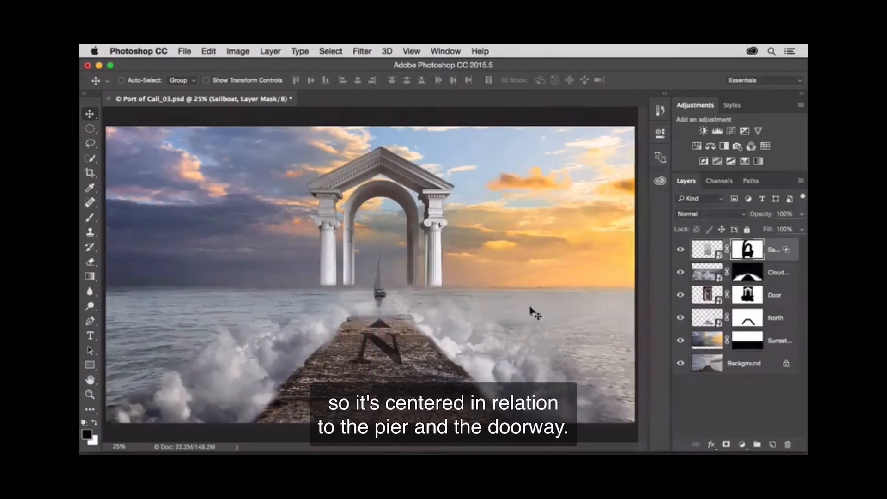